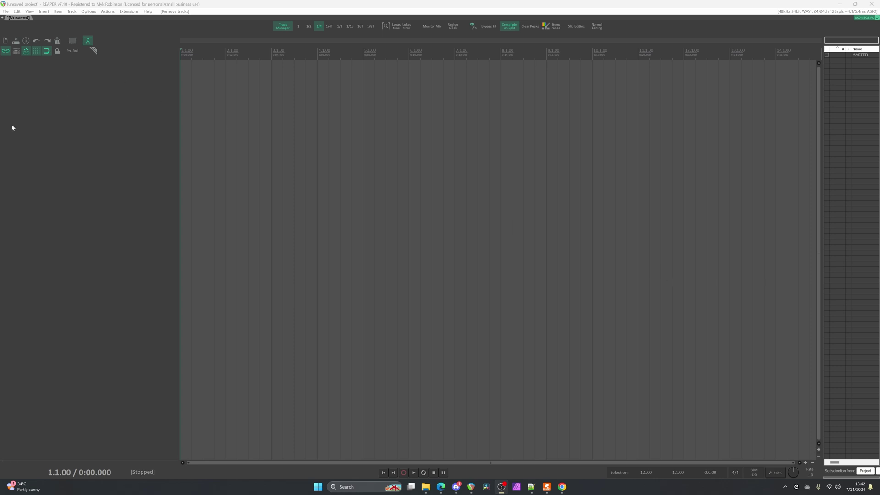
Add three new empty tracks to the project
double_click(46, 110)
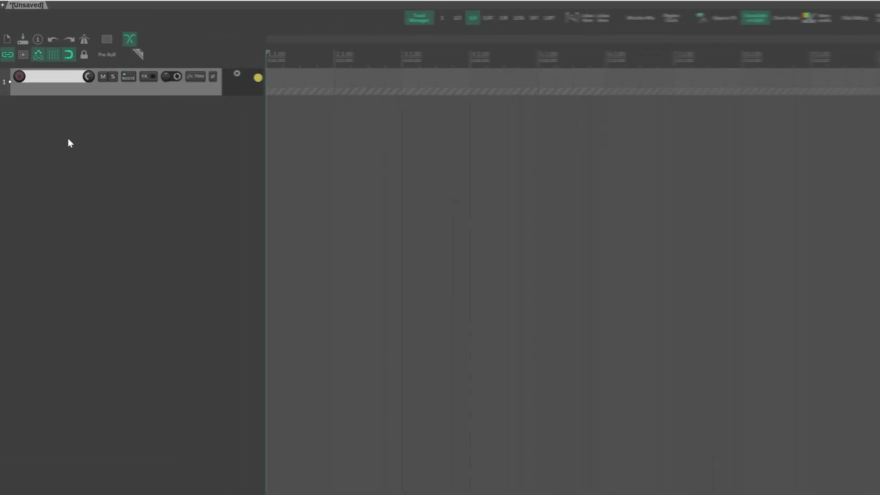
double_click(66, 136)
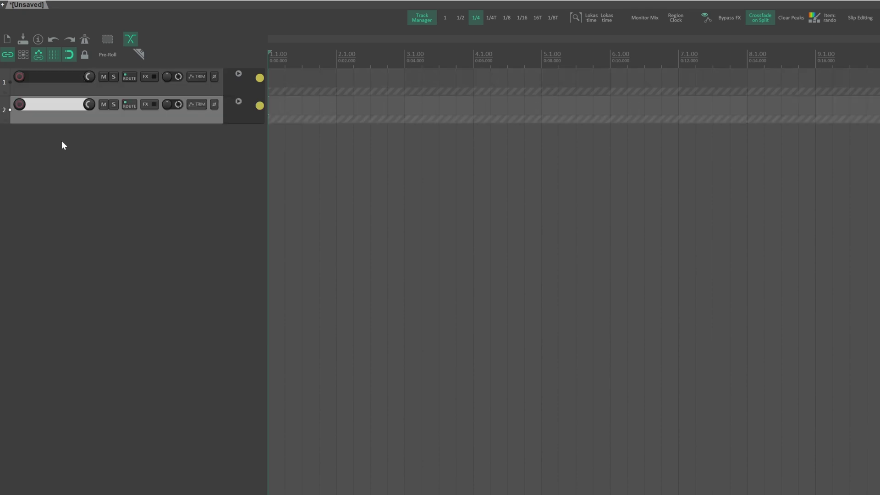
right_click(64, 162)
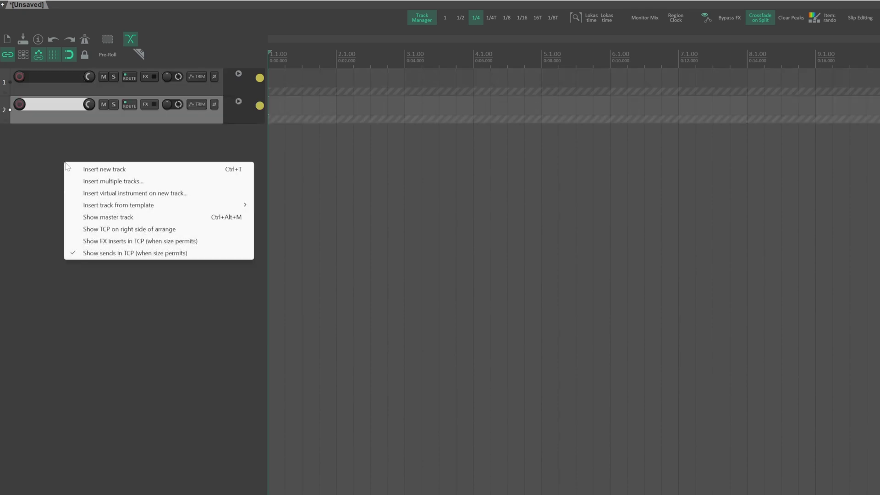
left_click(97, 171)
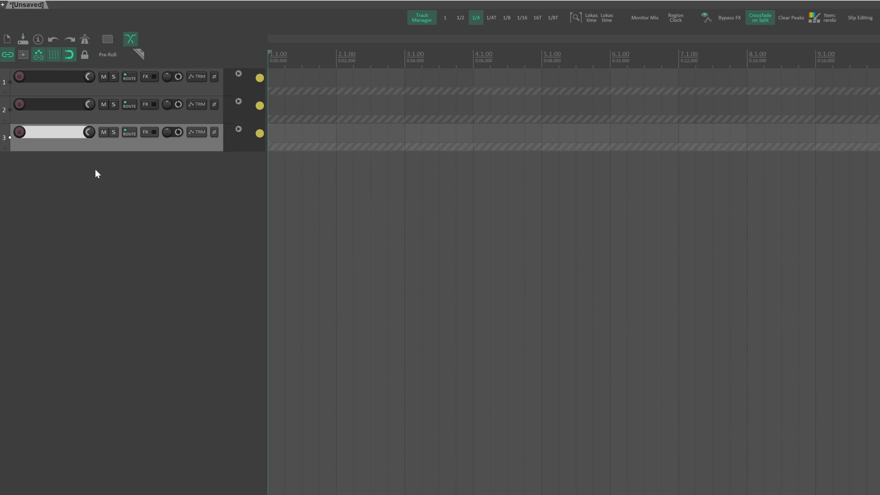
Insert 10 more tracks named "Track" after the last touched track
right_click(96, 173)
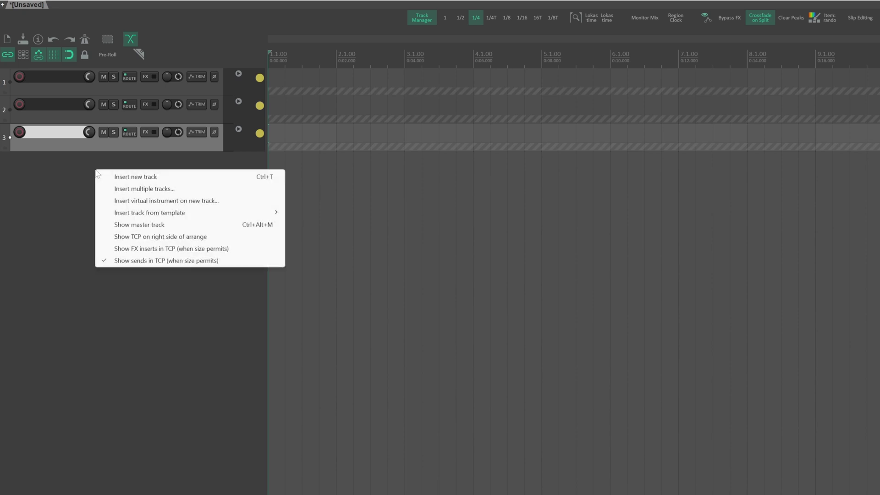
left_click(122, 188)
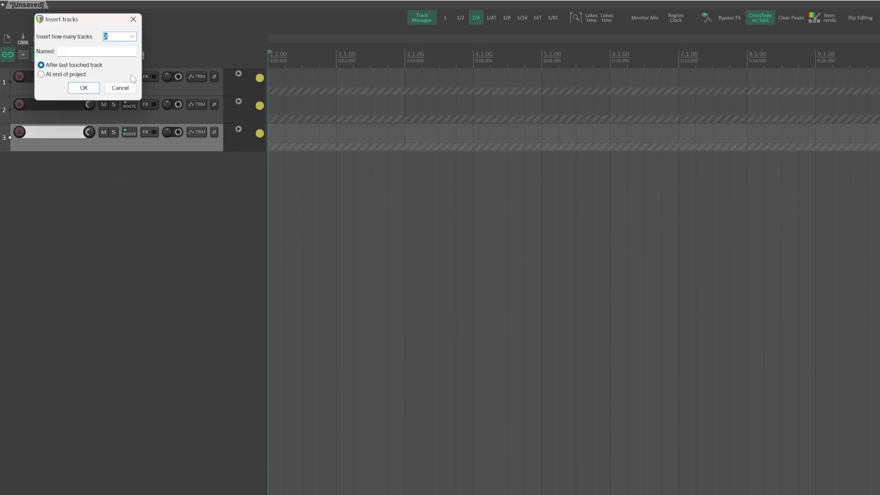
type("10")
left_click(96, 52)
type("Track")
key("Return")
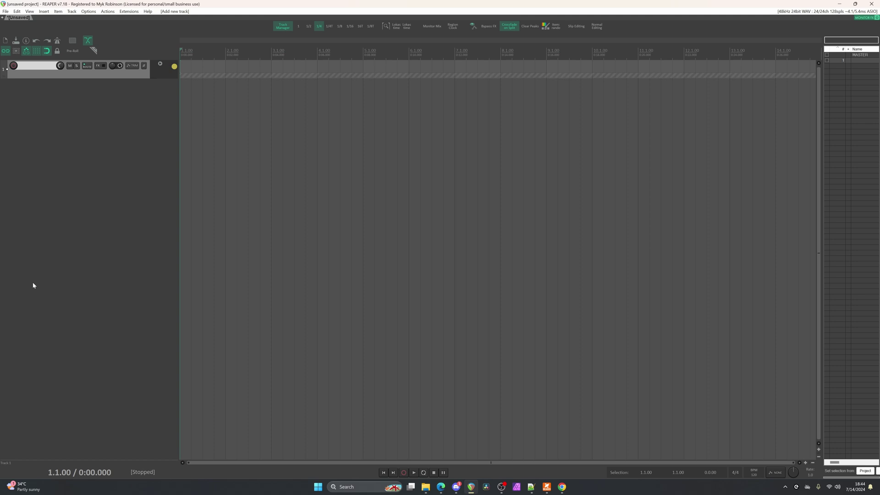
Add the bx_console SSL 4000 G plugin to track 1 and switch on its equaliser's PRE DYN option
left_click(99, 66)
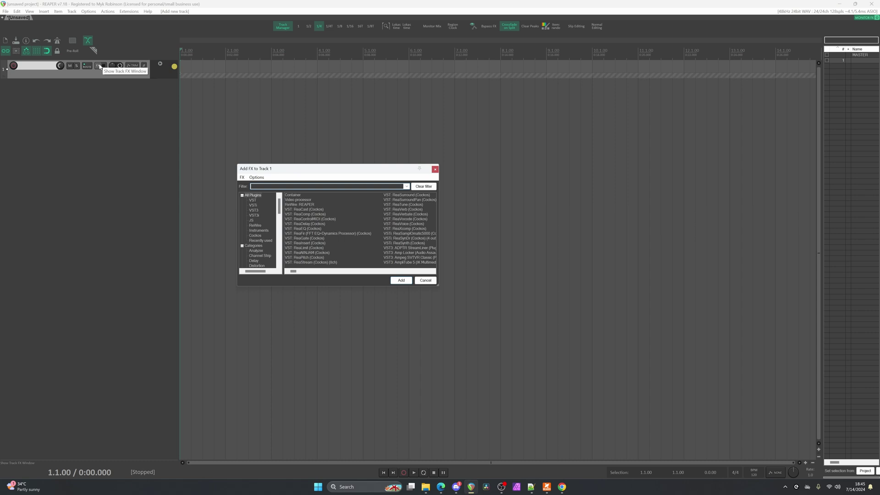
type("ssl")
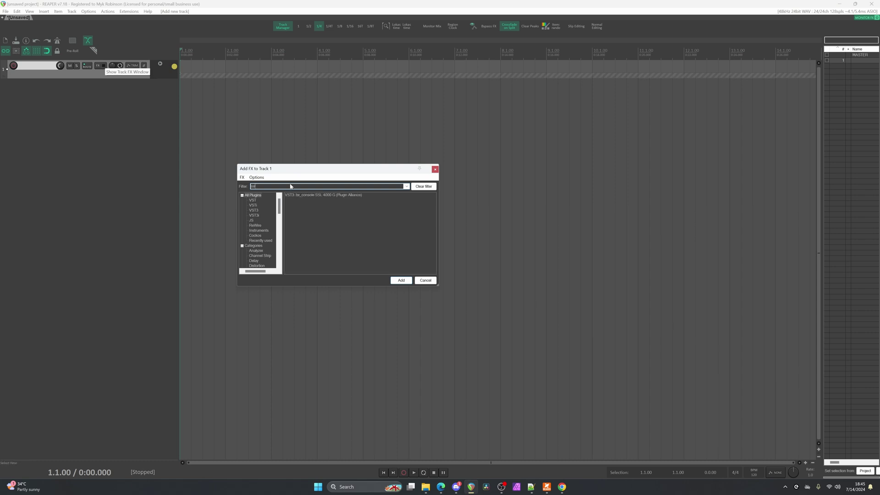
double_click(328, 196)
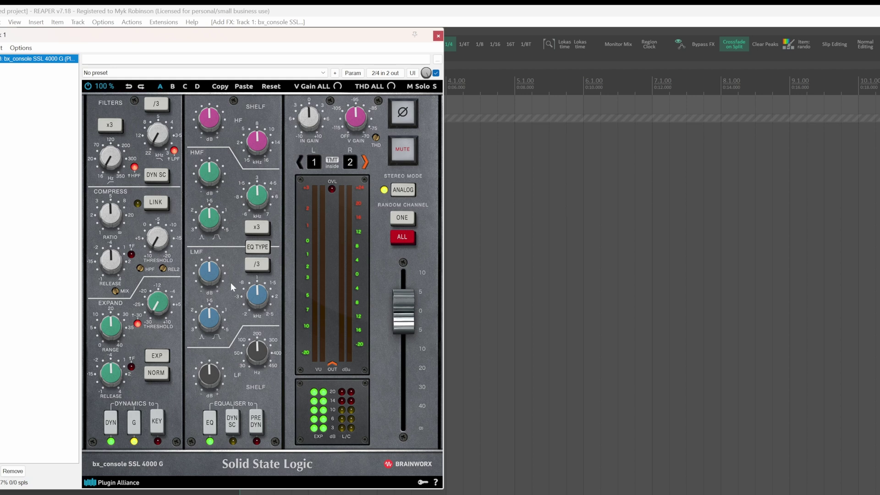
left_click(259, 429)
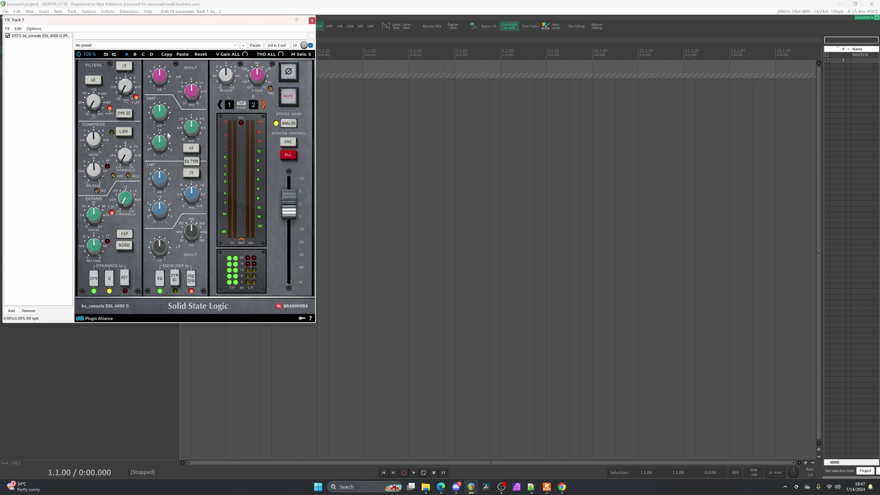
Add an empty container after the SSL console plugin in track 1's FX chain and select it
left_click(8, 29)
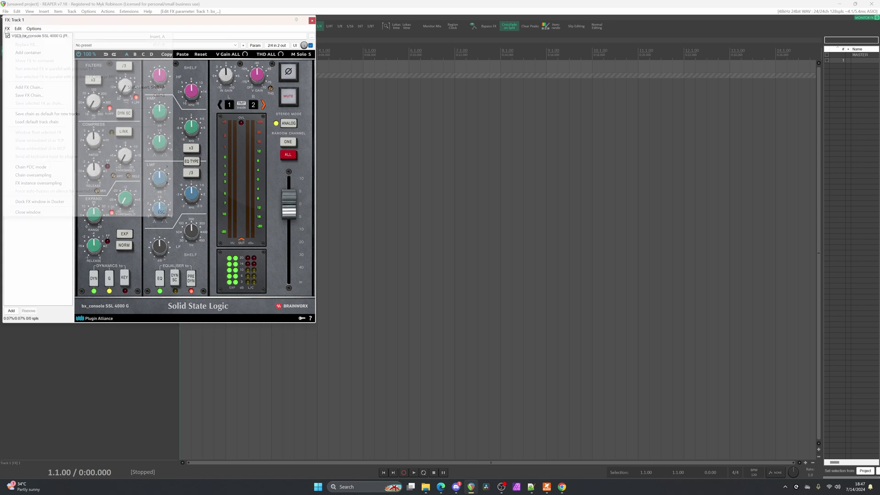
left_click(19, 53)
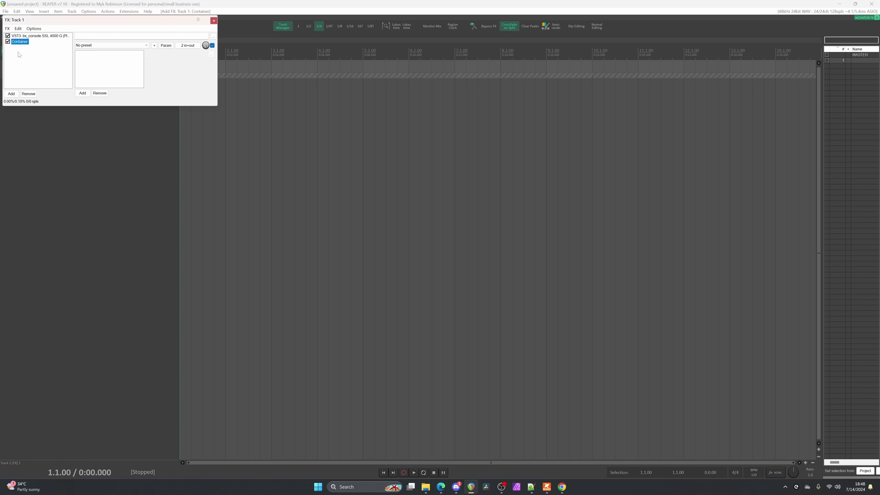
left_click(49, 36)
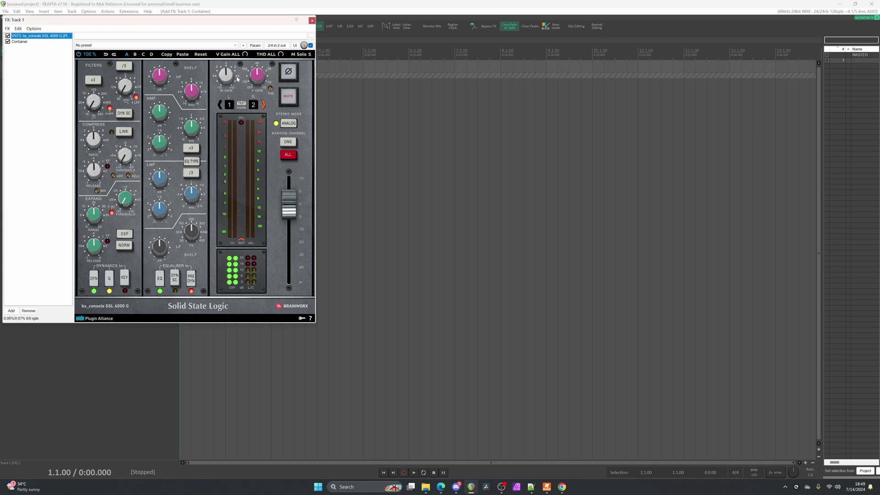
left_click(19, 42)
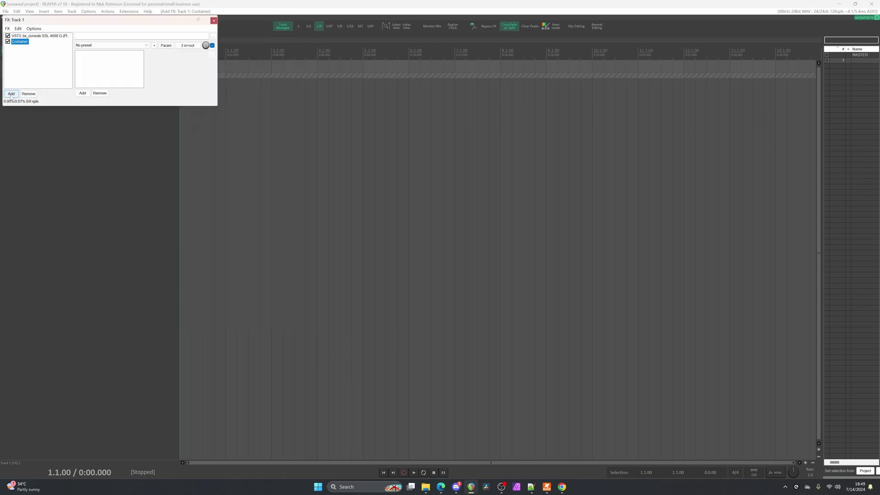
Add the JS Saturation and JS Waveshaping Distortion effects inside the container
left_click(83, 94)
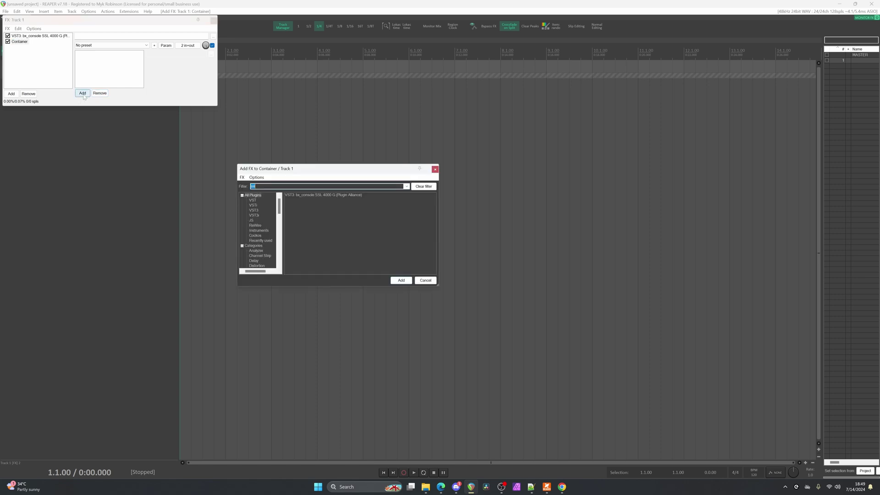
type("satur")
double_click(301, 201)
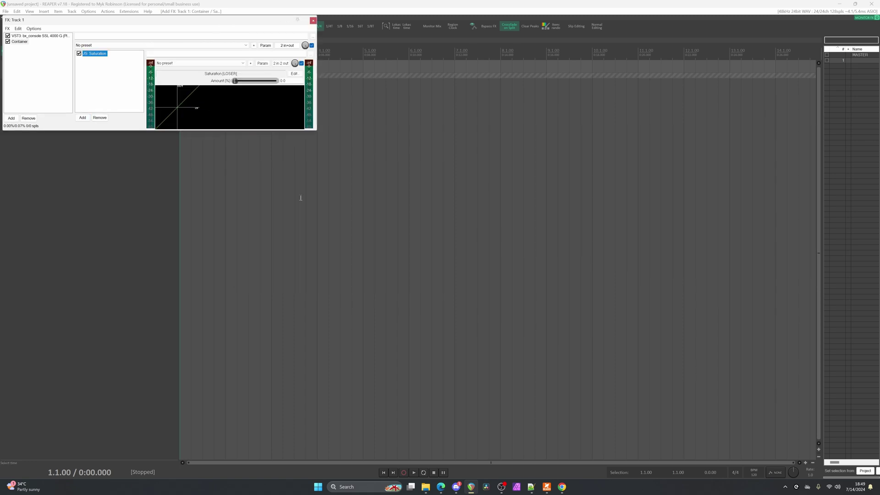
left_click(83, 118)
type("wavesh")
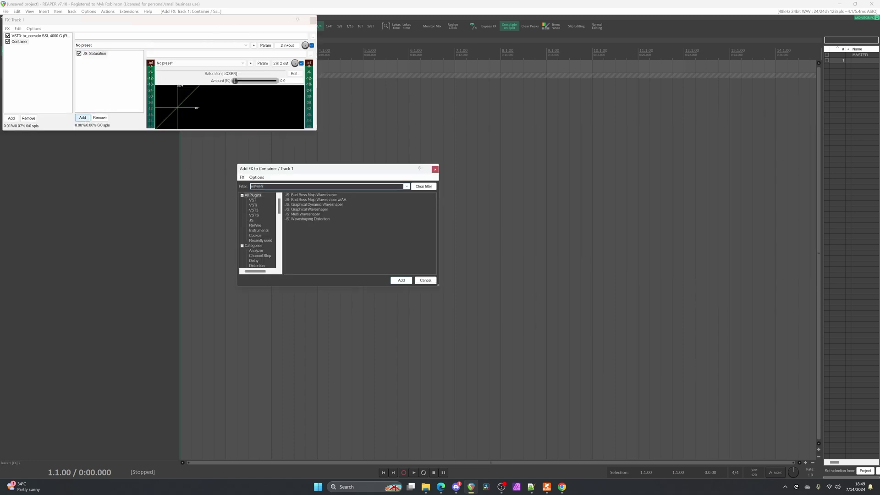
double_click(298, 219)
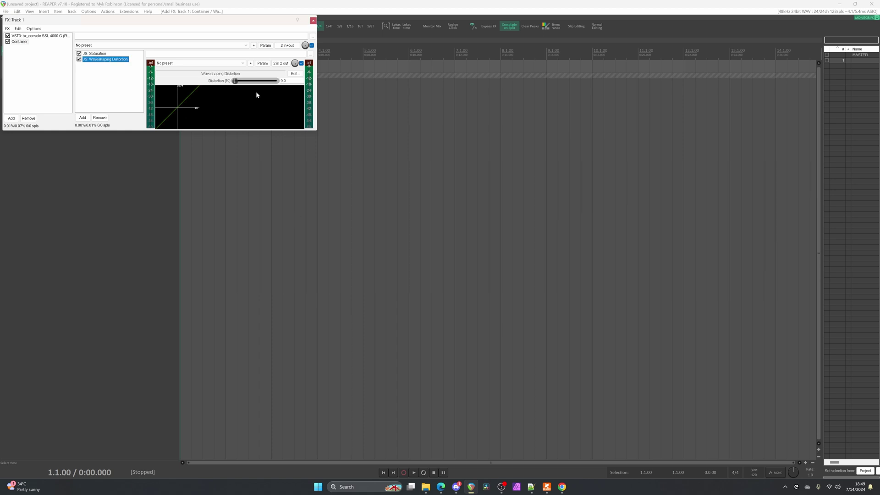
left_click(102, 55)
left_click(104, 60)
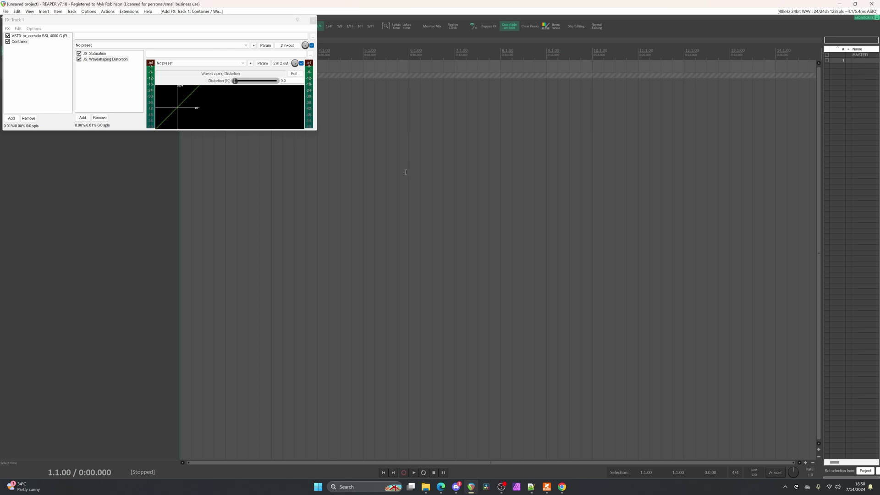
Add the JS Non-Linear Processor to the container and remove the Saturation and Waveshaping Distortion effects from it
left_click(83, 118)
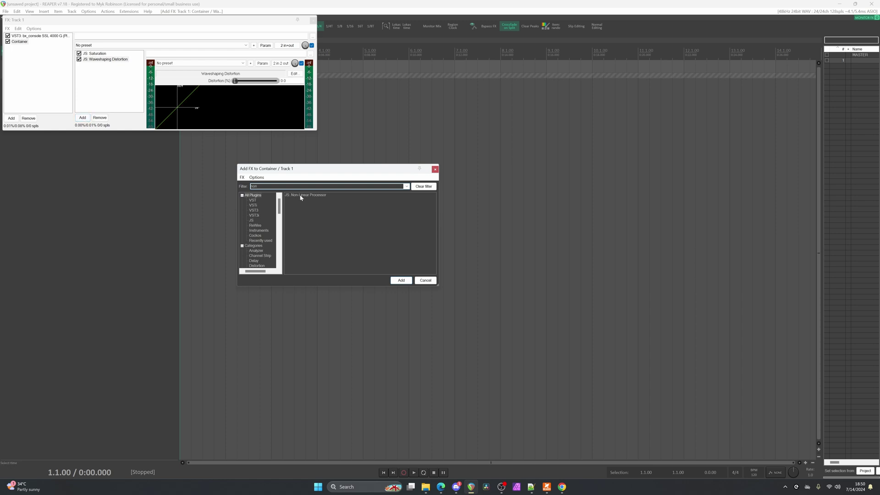
double_click(300, 195)
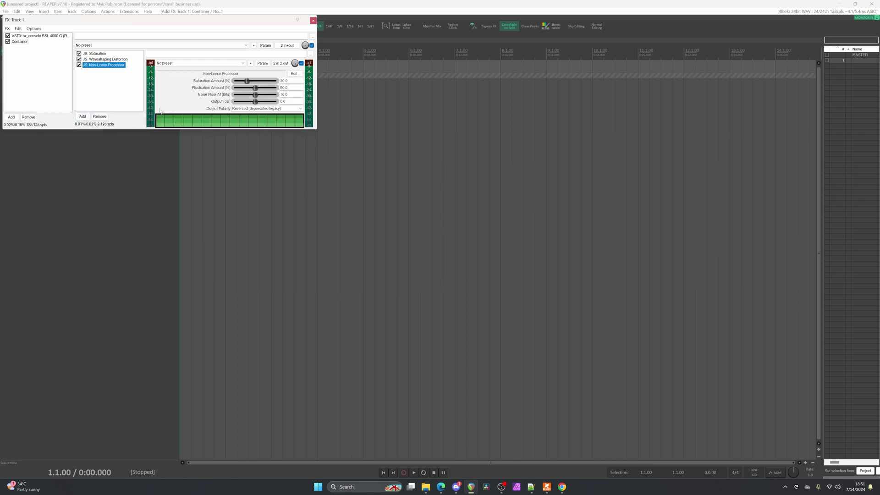
left_click(98, 54)
left_click(99, 59, "shift")
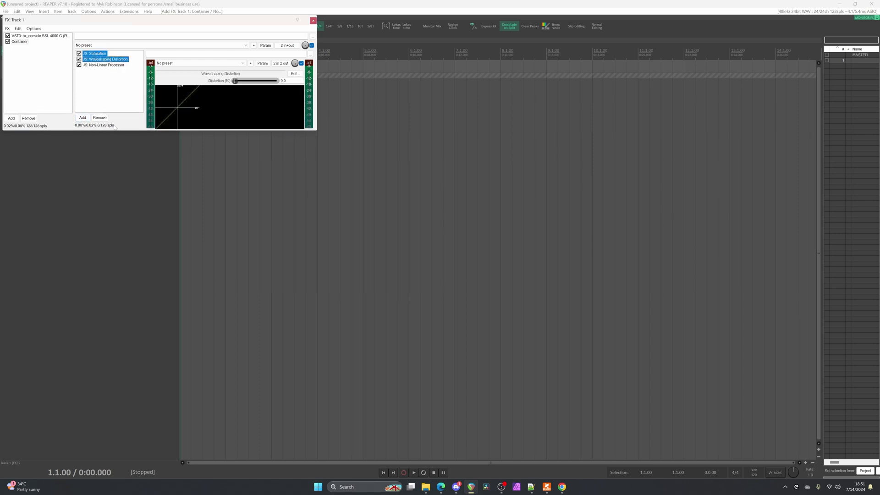
left_click(101, 117)
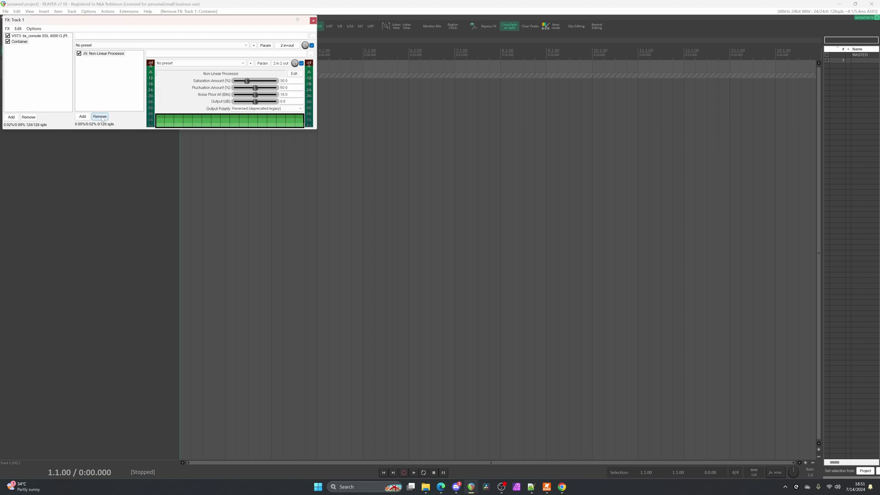
Try Normal output polarity and a higher saturation amount in the Non-Linear Processor, and undo the changes
left_click(111, 54)
left_click(263, 109)
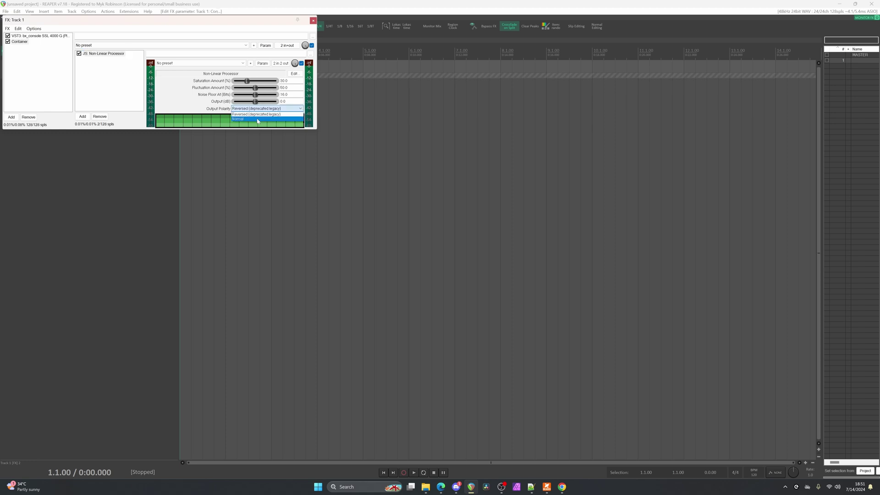
key("Return")
left_click_drag(247, 82, 263, 94)
key("ctrl+z")
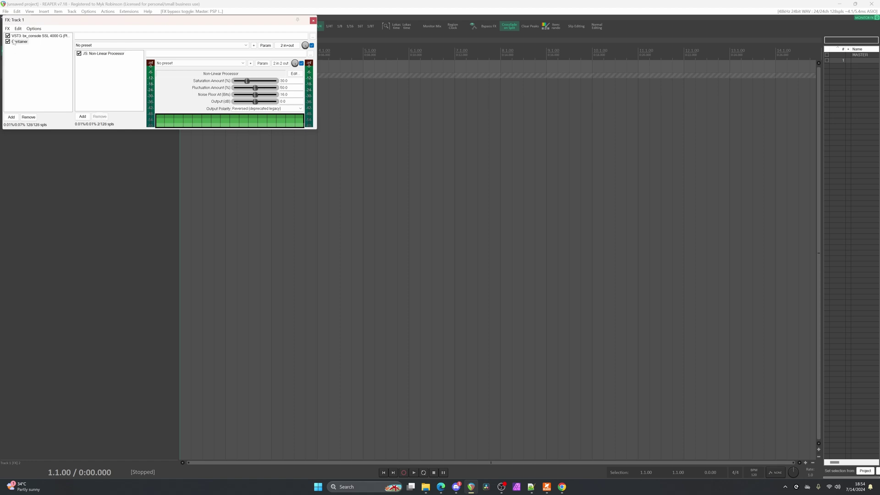
Bypass the bx_console SSL 4000 G plugin and show the container's contents
left_click(7, 35)
left_click(19, 42)
Move the FX window clear of track 1 and import home_vocal_test from the Desktop folder at the track's start
left_click_drag(183, 22, 188, 98)
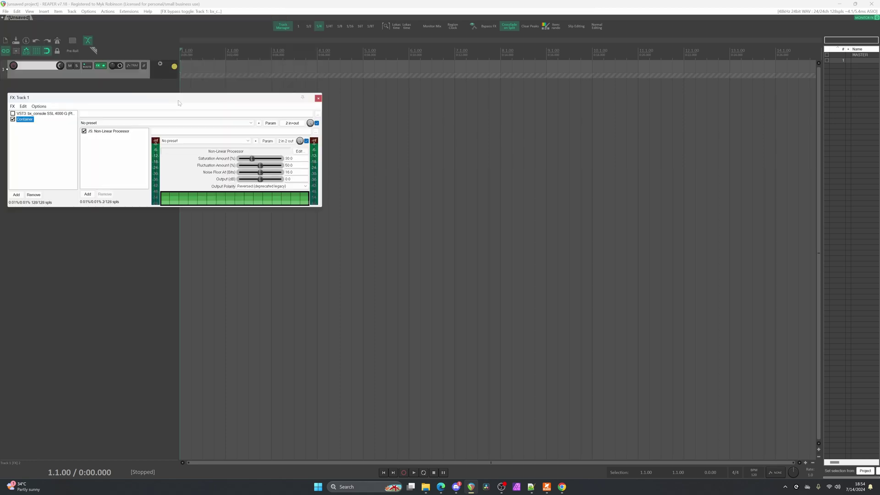
left_click(430, 489)
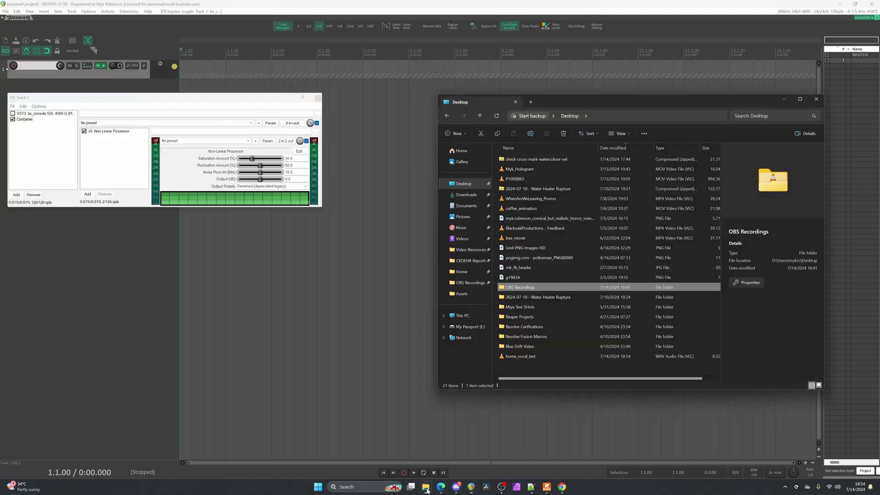
left_click_drag(520, 356, 181, 67)
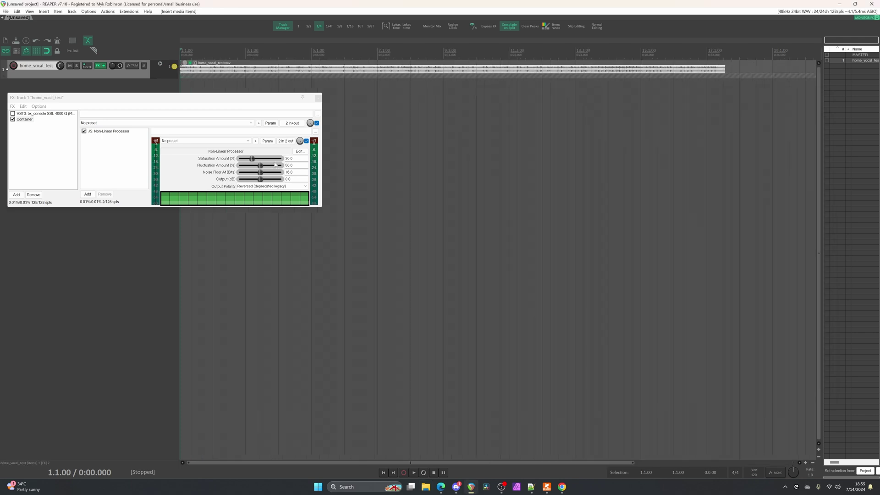
Play the vocal while trying about 49% saturation and about 81% fluctuation in the Non-Linear Processor, resetting both to their defaults
key("space")
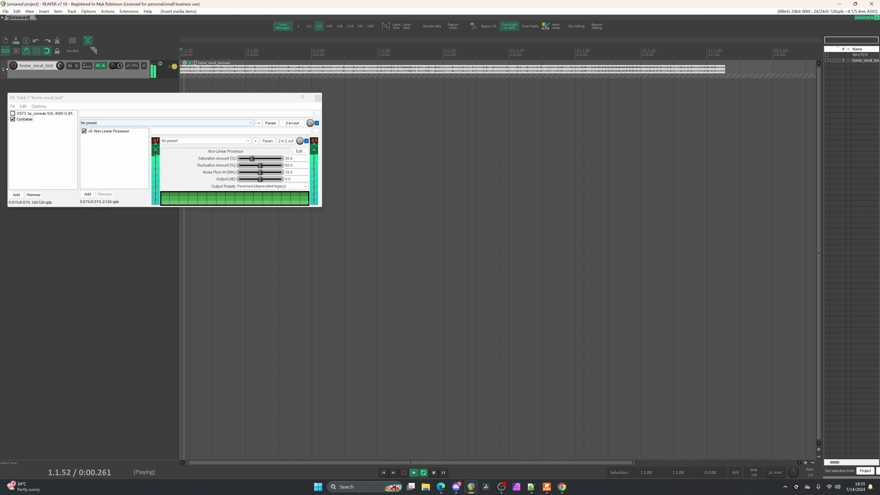
mouse_move(252, 158)
left_mouse_down()
mouse_move(276, 159)
mouse_move(264, 160)
left_mouse_up()
double_click(265, 160)
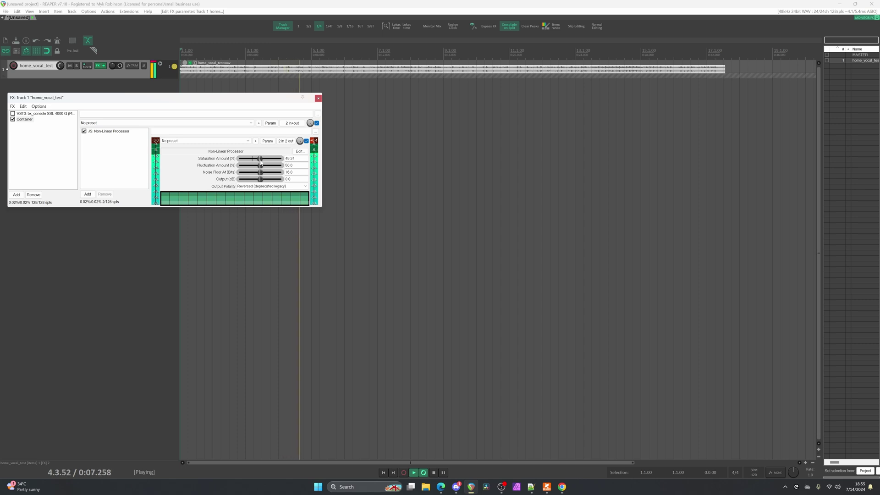
mouse_move(262, 165)
left_mouse_down()
mouse_move(276, 176)
mouse_move(263, 176)
left_mouse_up()
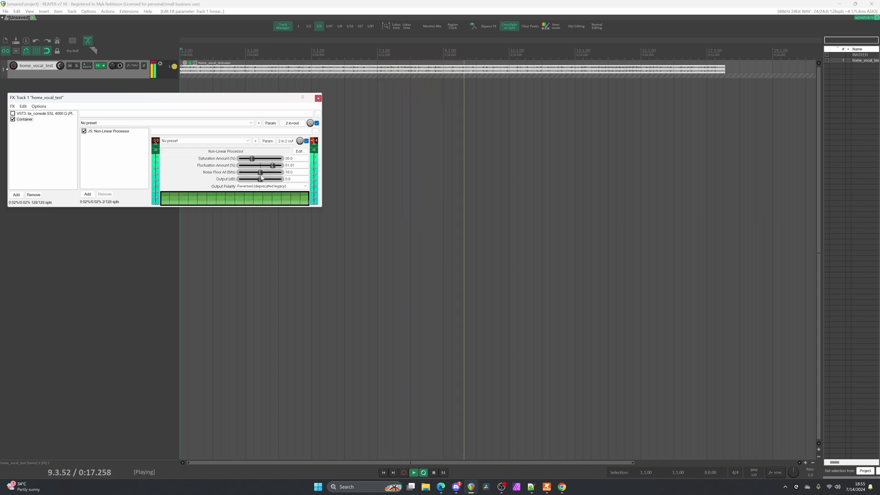
key("space")
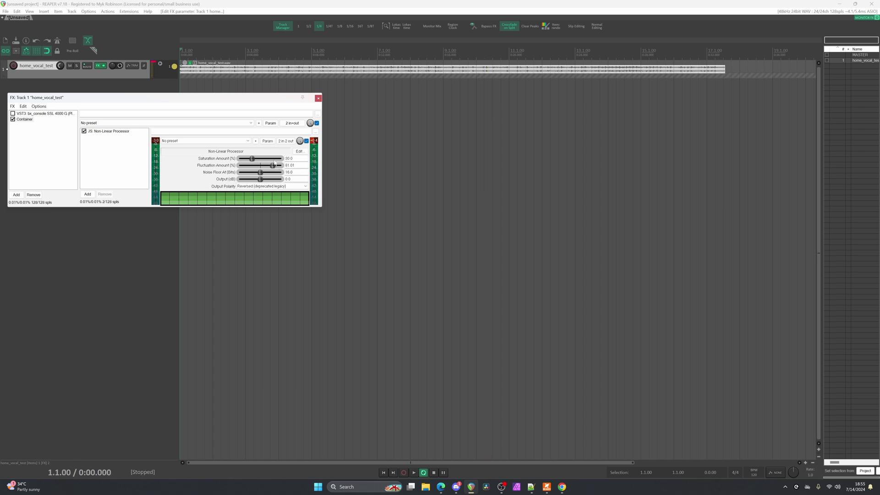
double_click(259, 164)
View the bx_console SSL 4000 G plugin's controls and return to the container
left_click(55, 114)
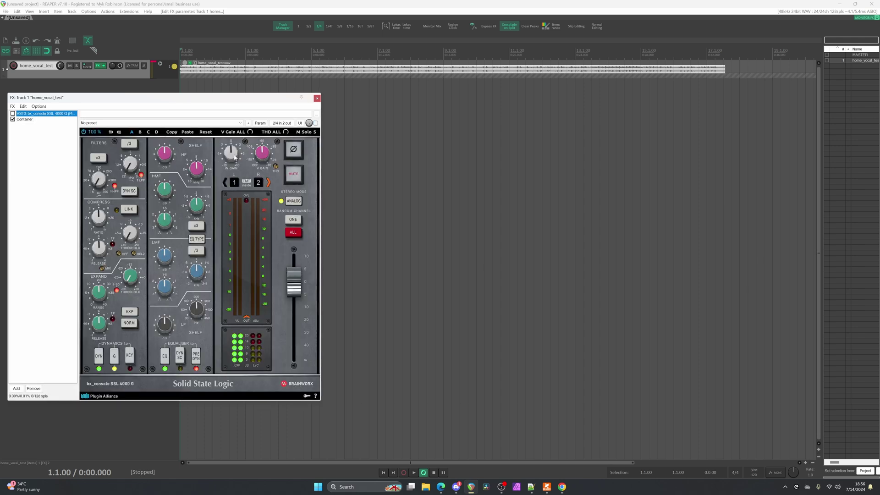
left_click(23, 120)
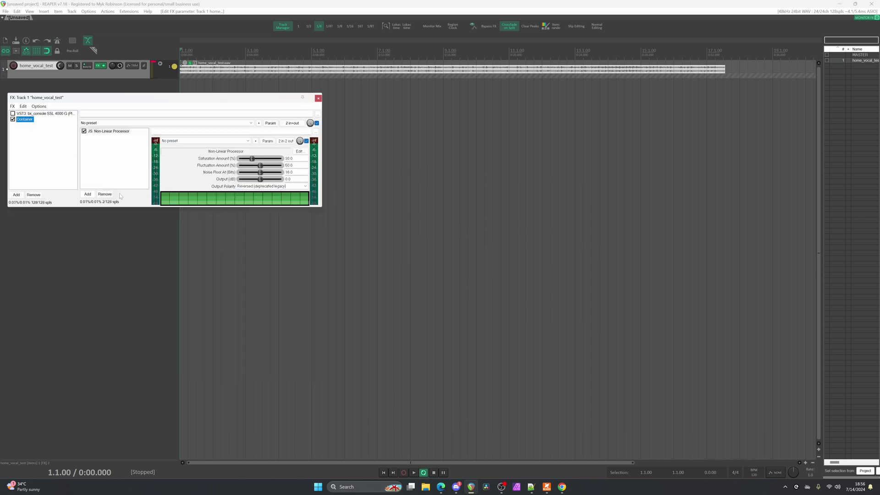
Add the JS RBJ Highpass/Lowpass Filters plugin to the container after the Non-Linear Processor
left_click(88, 195)
type("filter")
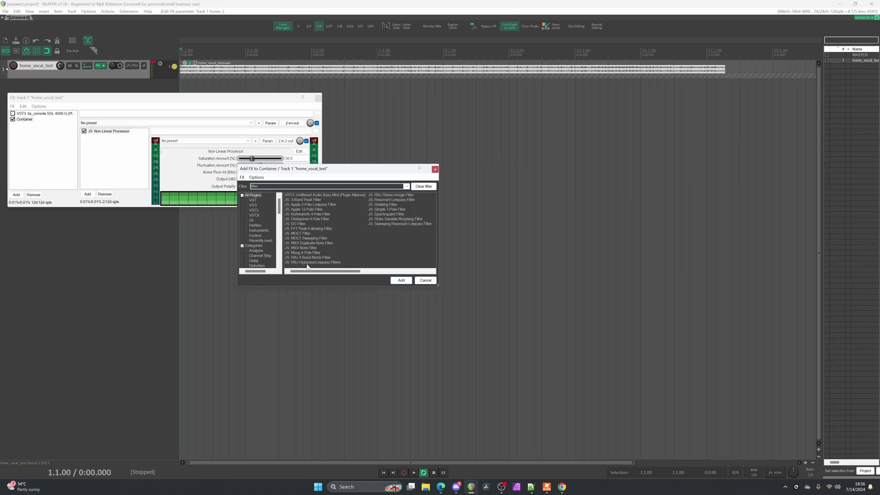
double_click(307, 262)
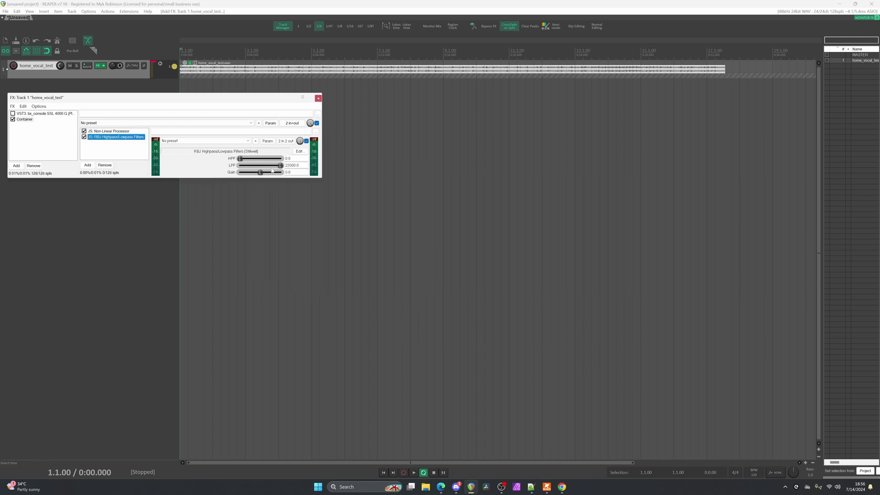
Float the bx_console SSL 4000 G plugin in its own window clear of the FX chain and reselect the container
double_click(48, 114)
left_click_drag(53, 19, 590, 39)
left_click(24, 119)
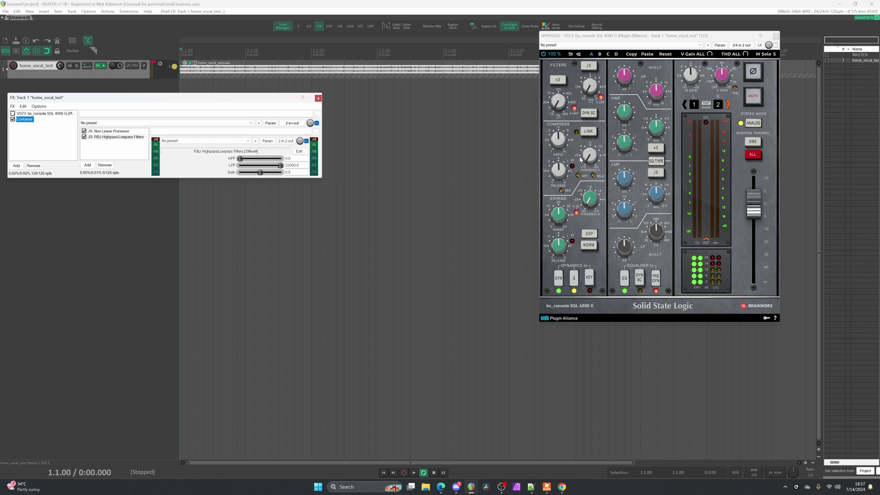
Add the ReaComp compressor to the container after the highpass/lowpass filters
left_click(87, 166)
type("reacomp")
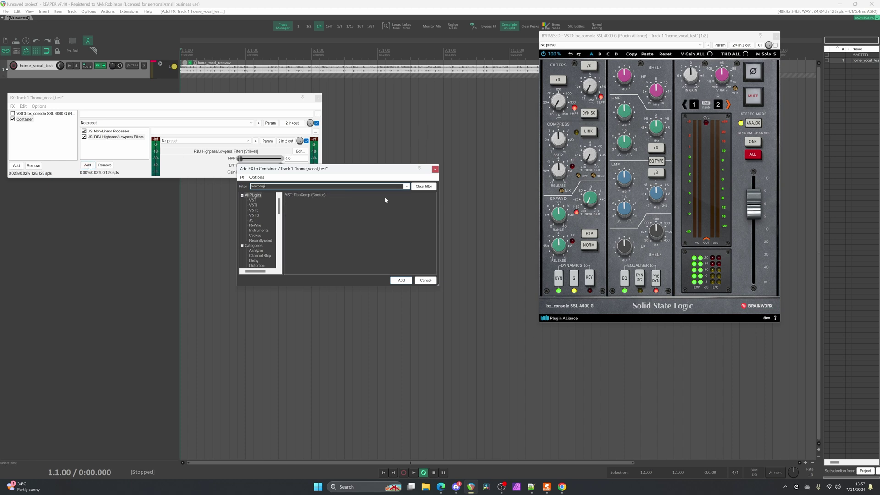
double_click(327, 195)
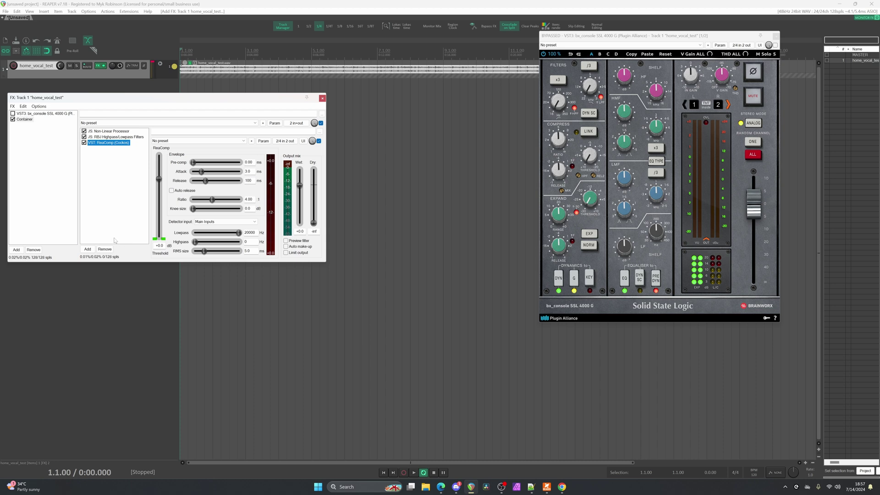
Add the JS 1175 Compressor to the container as an alternative and bypass it, keeping ReaComp enabled
left_click(86, 249)
type("1175")
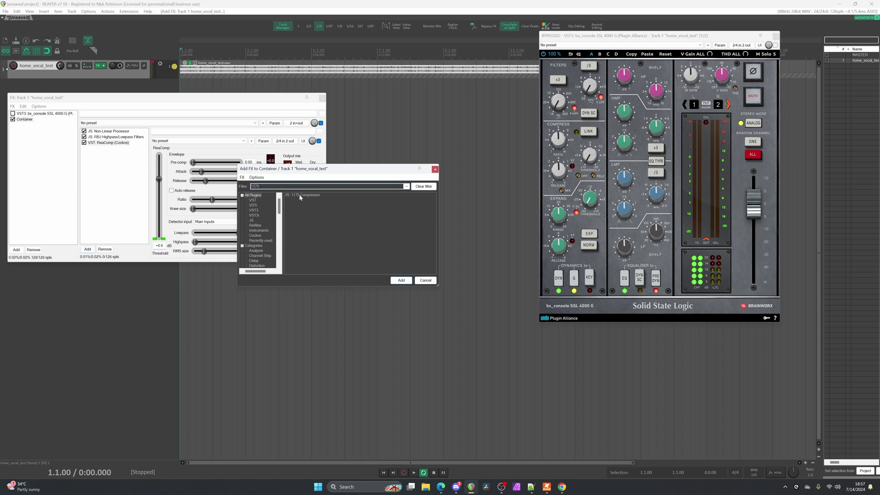
left_click(302, 195)
left_click(401, 280)
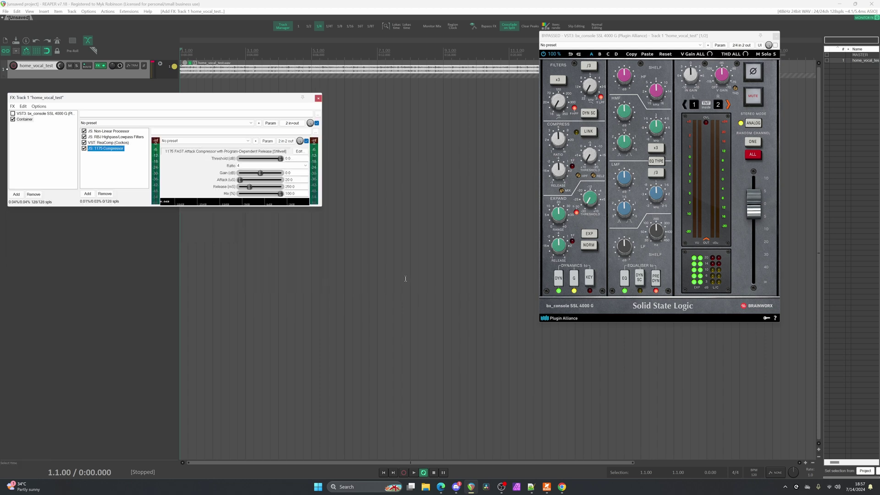
left_click(84, 142)
left_click(84, 148)
left_click(85, 142)
left_click(84, 148)
Find the expander plugins and add the JS Downward Expander to the container
left_click(88, 194)
type("expland")
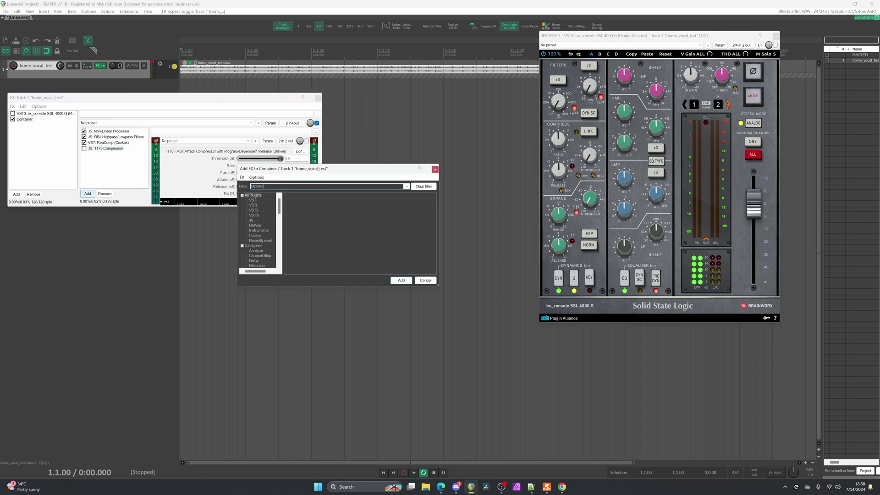
key("BackSpace")
key("BackSpace")
key("BackSpace")
key("BackSpace")
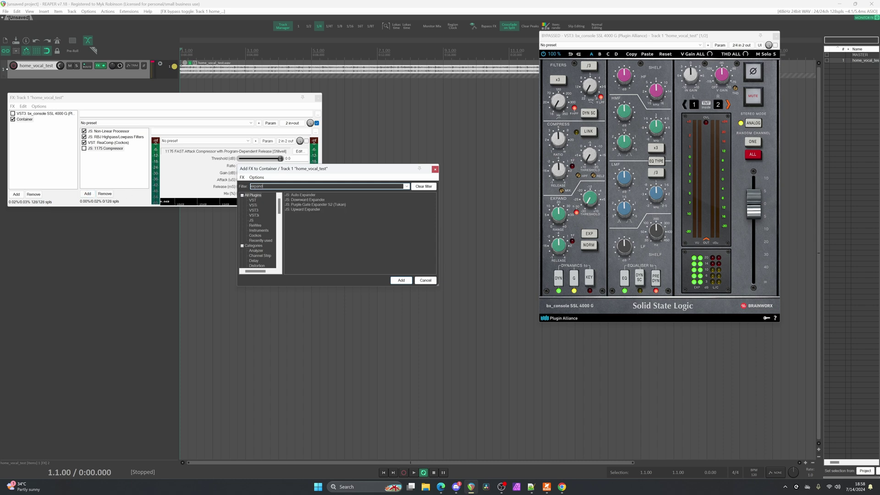
left_click(306, 200)
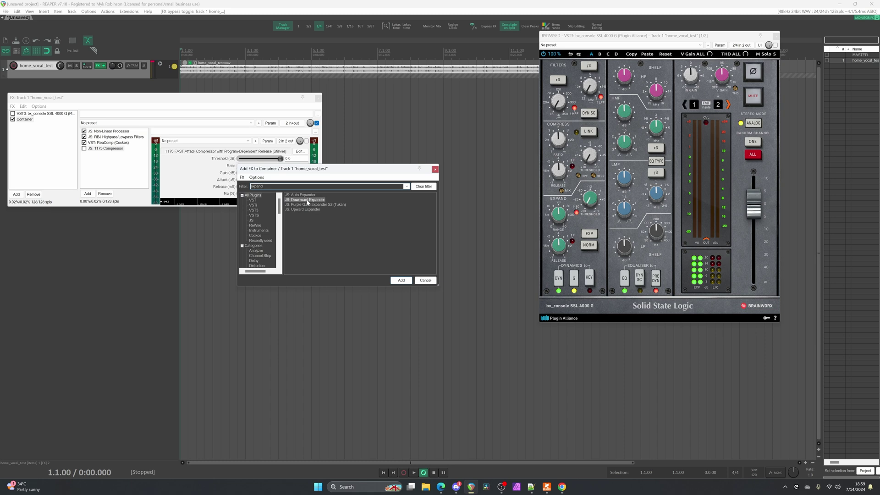
left_click(404, 283)
Add ReaGate to the container, then bypass the Downward Expander and move it below ReaGate
left_click(87, 195)
type("reagate")
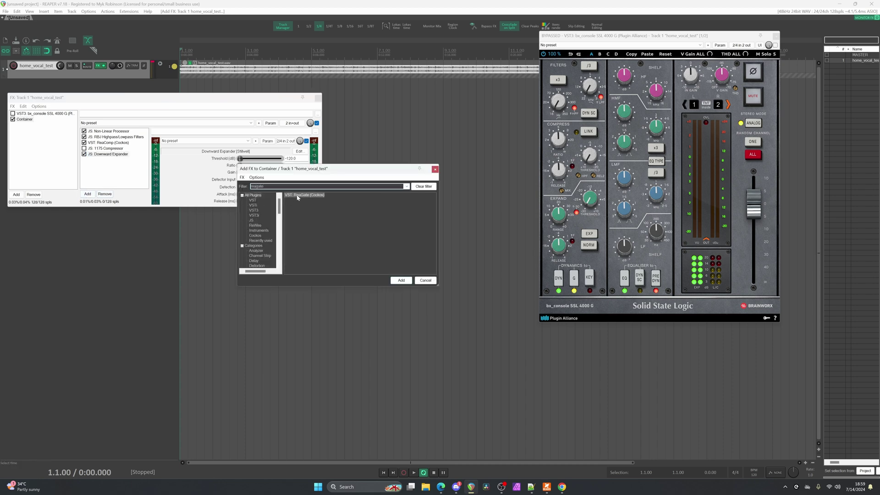
double_click(297, 196)
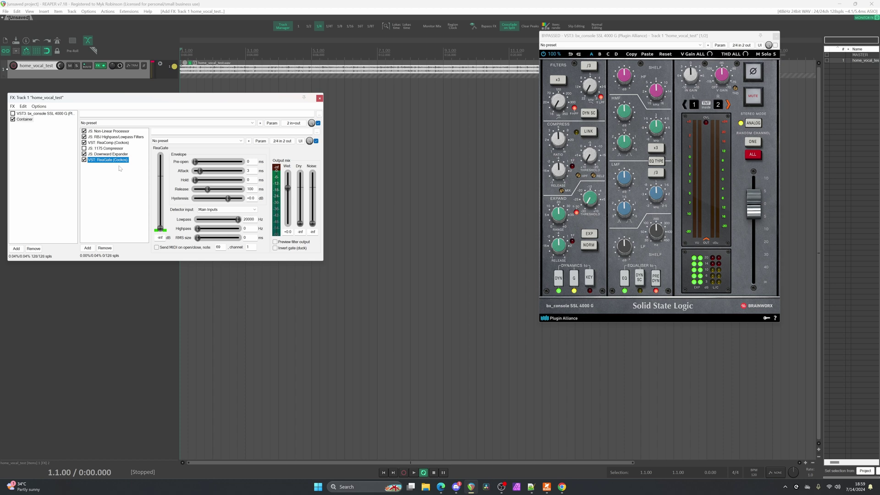
left_click(84, 154)
left_click_drag(112, 156, 113, 165)
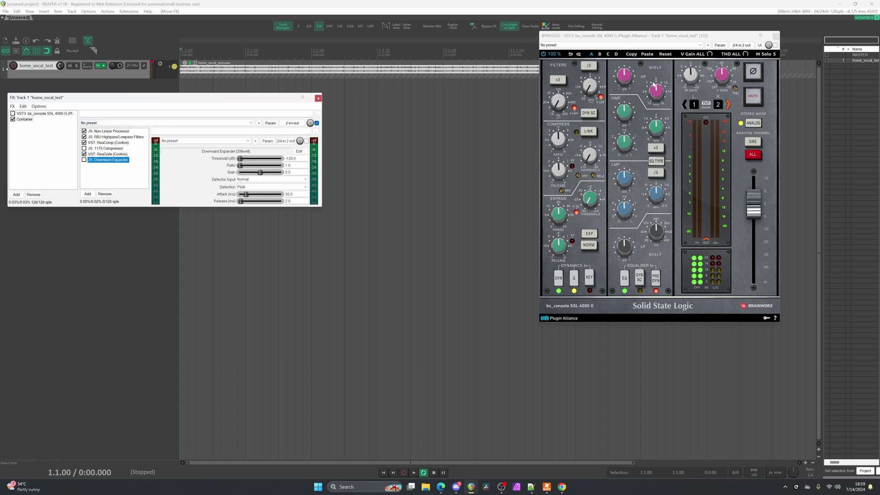
Add ReaEQ to the end of the container
left_click(88, 195)
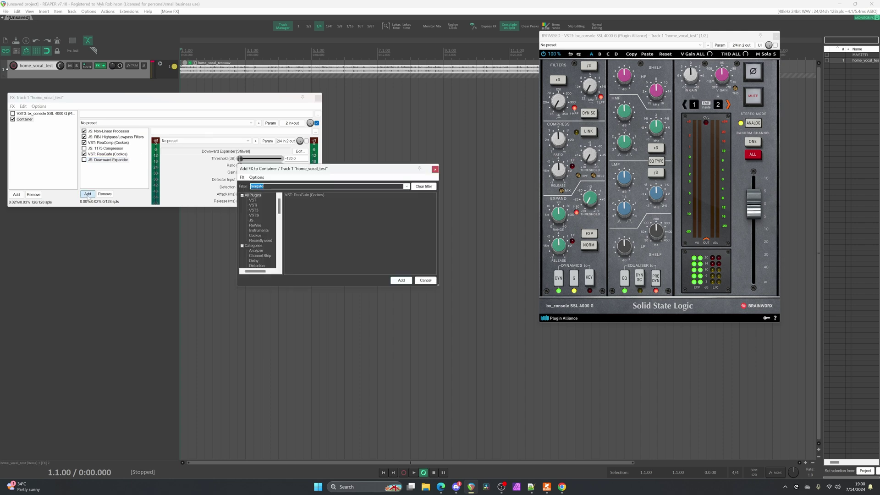
type("rea")
key("Return")
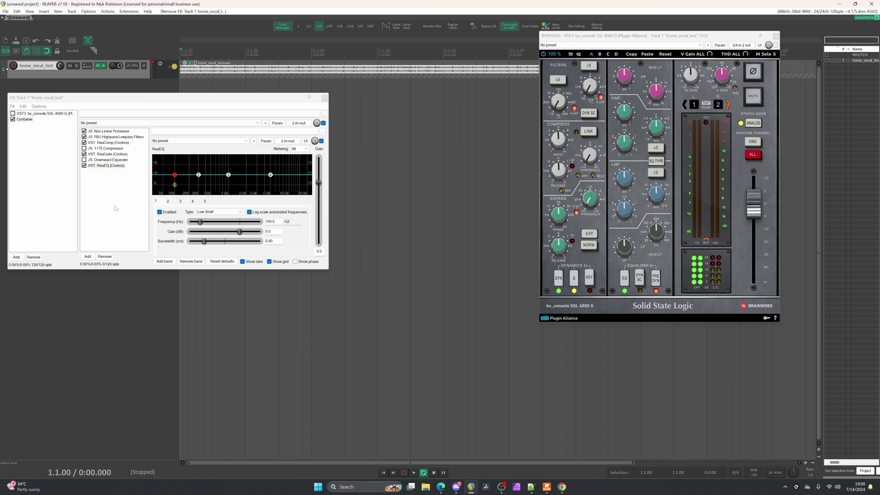
Add the JS RBJ 1073 EQ plugin to the end of the container
left_click(92, 258)
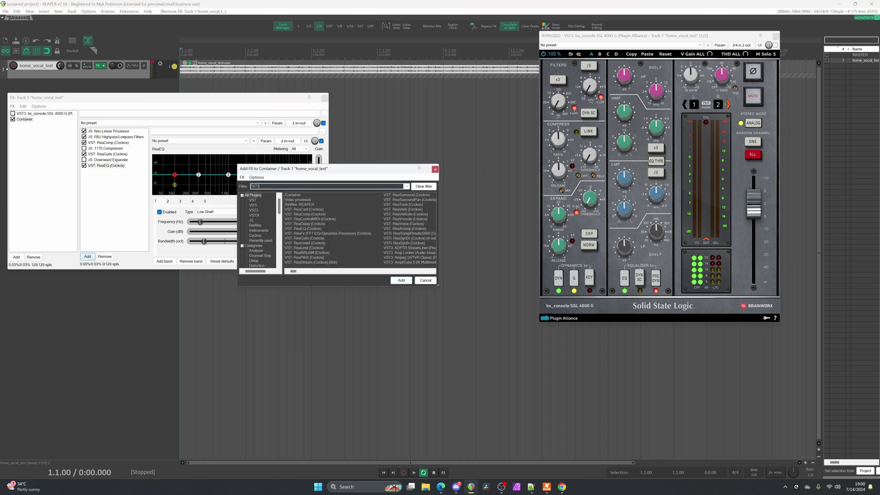
type("1073")
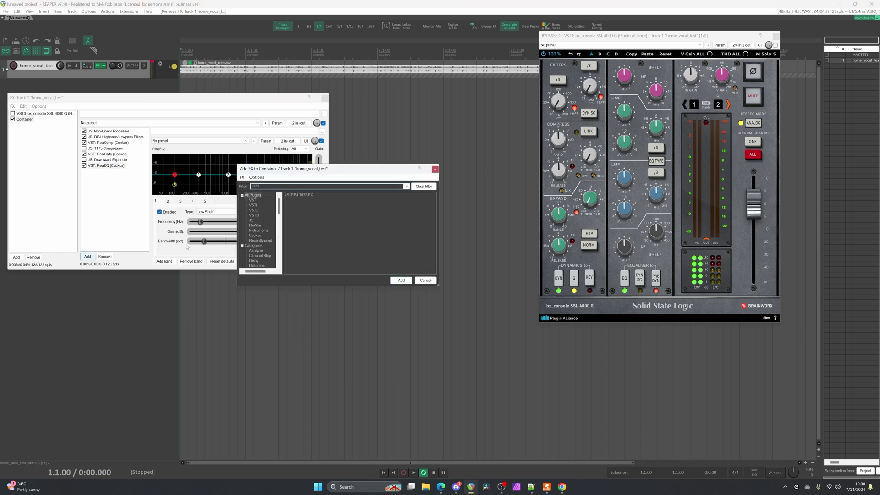
double_click(302, 195)
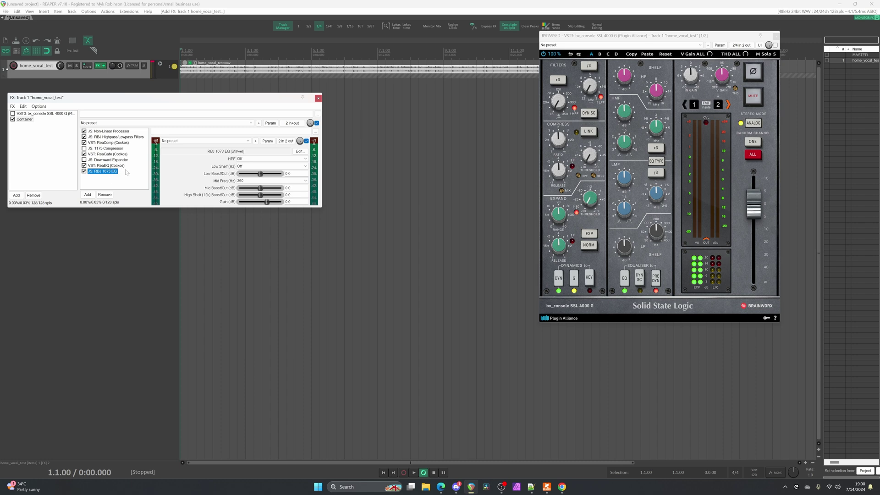
Look through the RBJ 1073 EQ's low shelf frequency options, keeping the low shelf Off
left_click(254, 165)
left_click(255, 168)
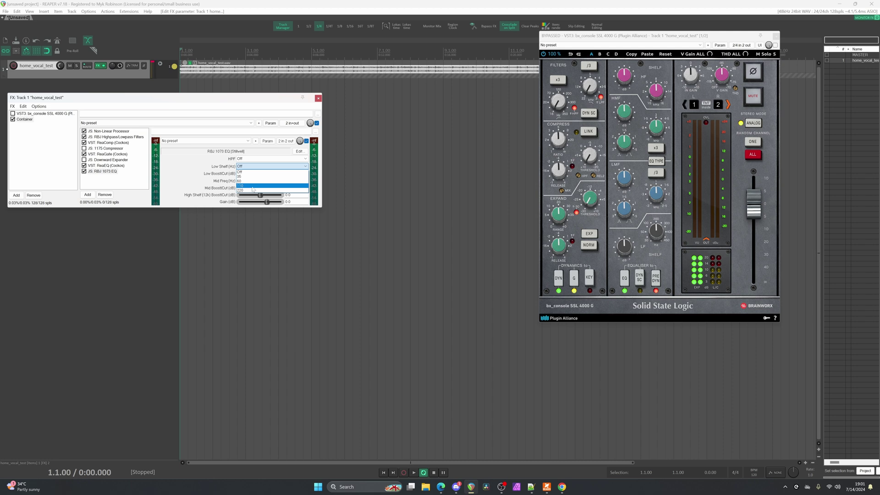
left_click(262, 172)
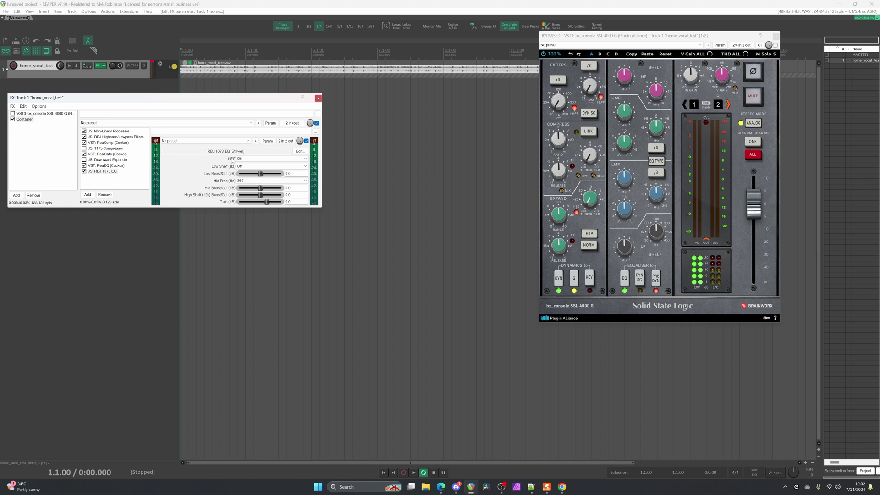
Remove ReaEQ from the container, keeping the RBJ 1073 EQ
left_click(111, 172)
left_click(114, 166)
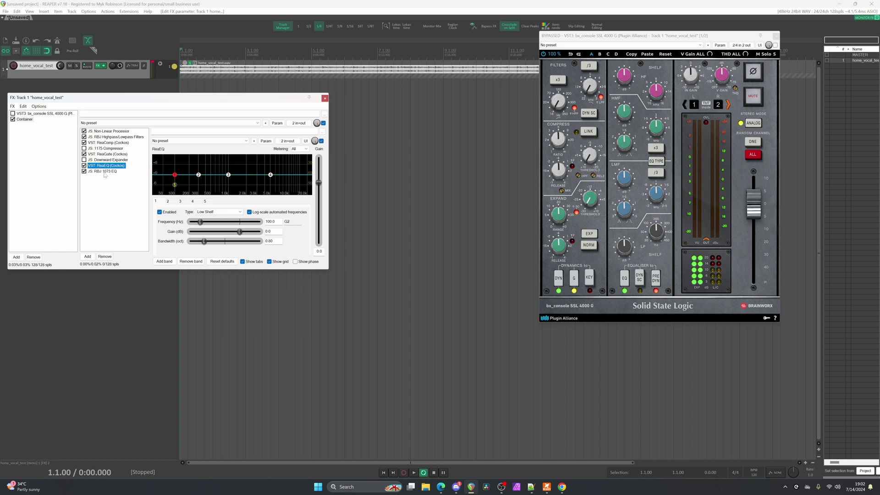
left_click(105, 257)
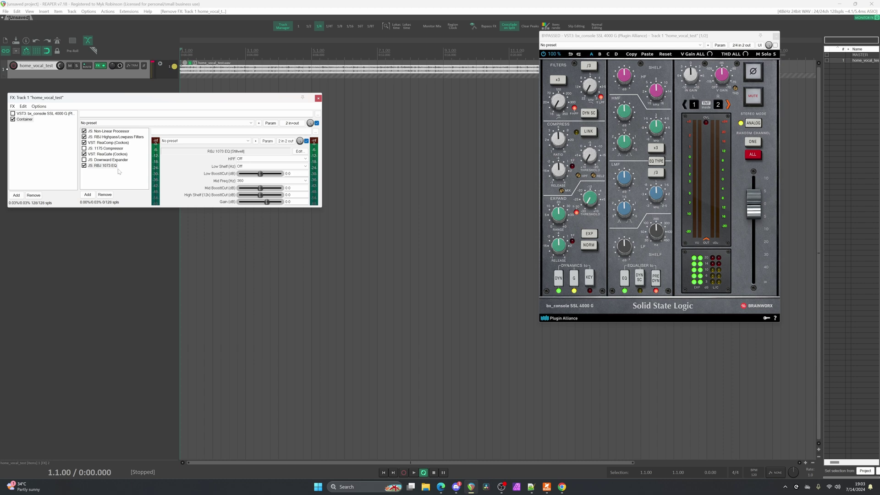
Add the JS Volume Adjustment plugin to the container and move it to the start, enlarging the FX window to show the whole list
left_click(87, 194)
type("volume")
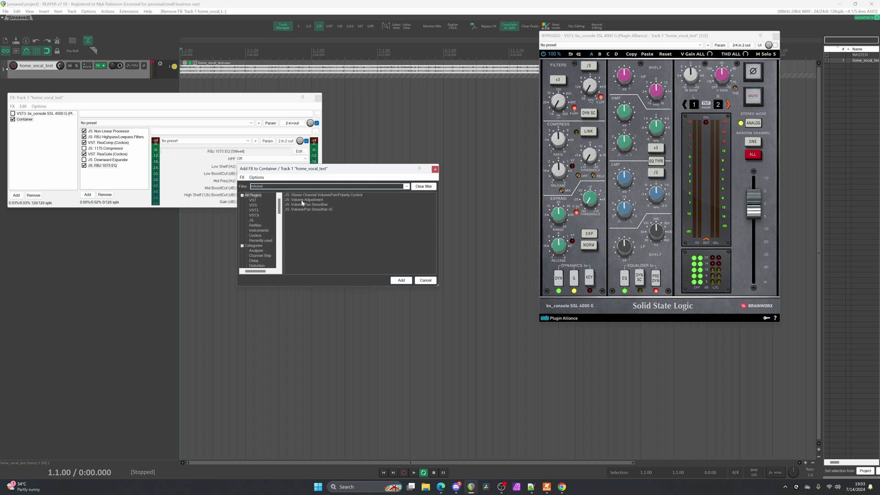
double_click(302, 200)
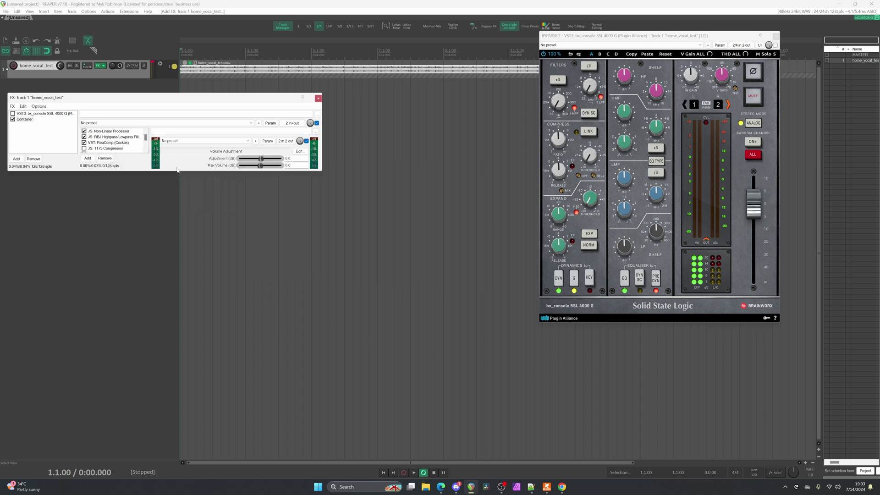
left_click_drag(177, 171, 186, 229)
left_click_drag(116, 173, 113, 133)
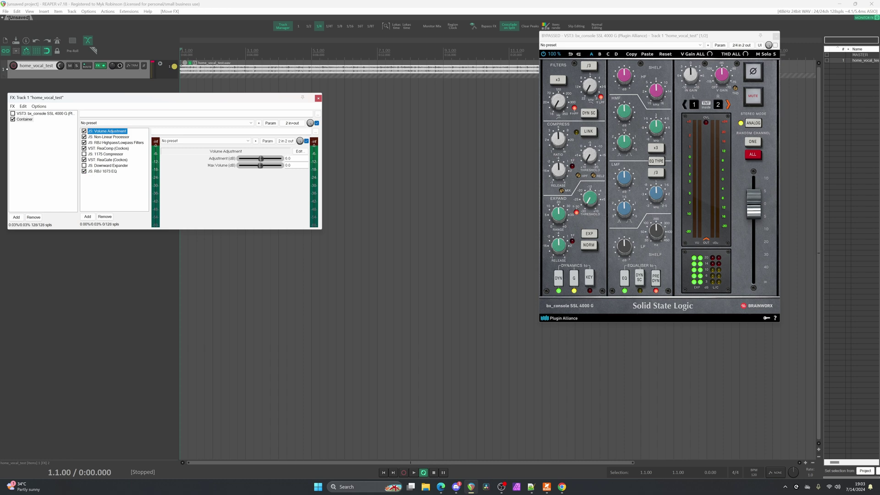
Set the Volume Adjustment plugin's adjustment to 0 dB
left_click(288, 158)
type("0")
key("Return")
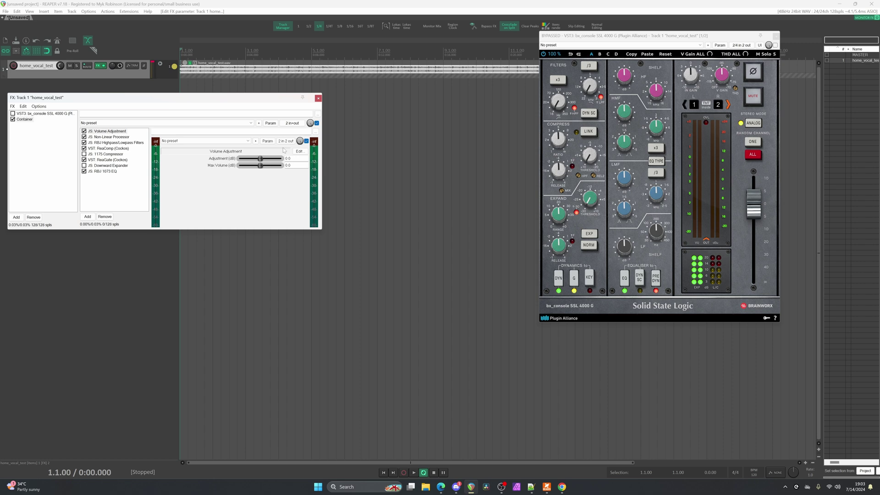
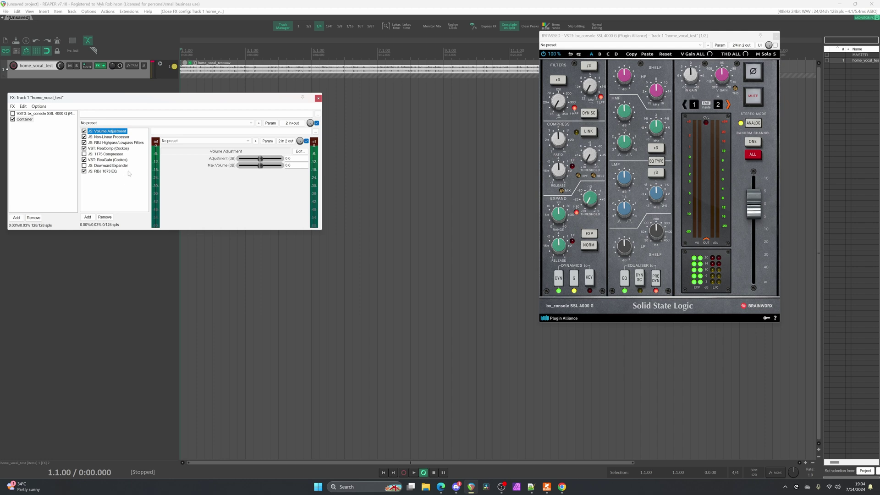
Rename the container instance as ReaChannelStrip v2
right_click(23, 120)
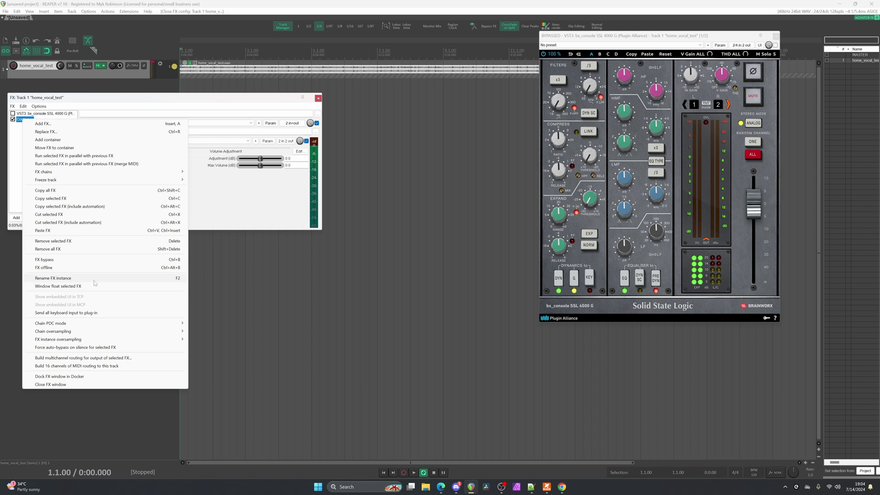
left_click(162, 279)
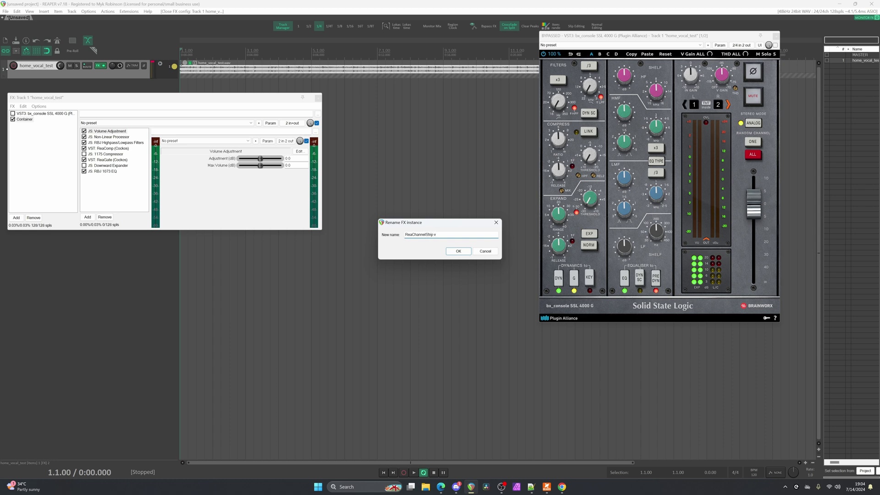
key("Return")
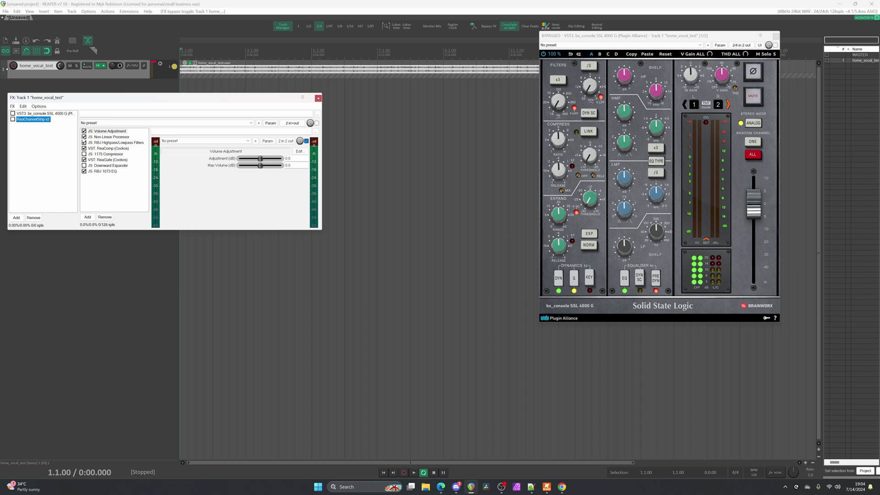
Review the settings of the Non-Linear Processor and ReaGate inside the container
left_click(112, 137)
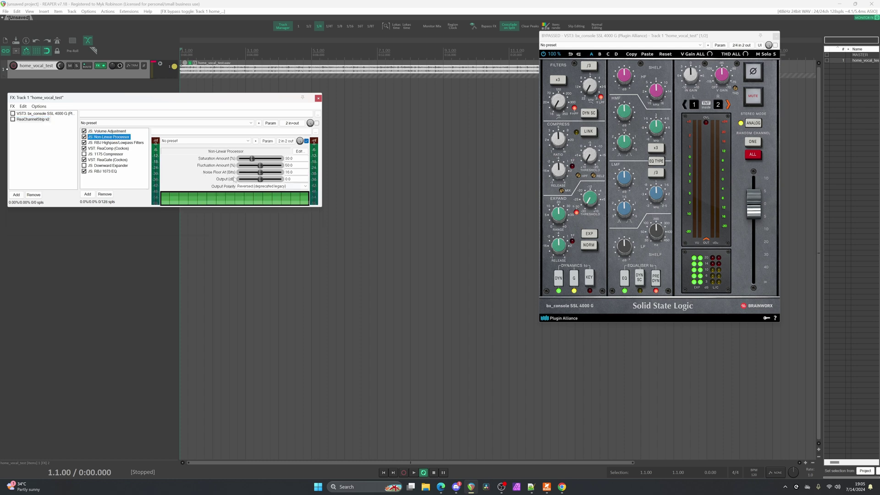
left_click(108, 154)
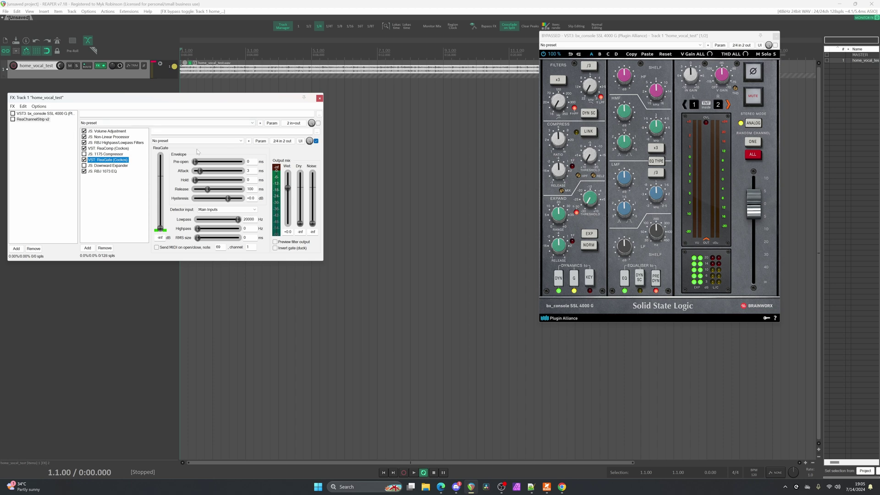
Save the ReaChannelStrip v2 container as an FX chain file named ReaChannelStripv2
right_click(38, 120)
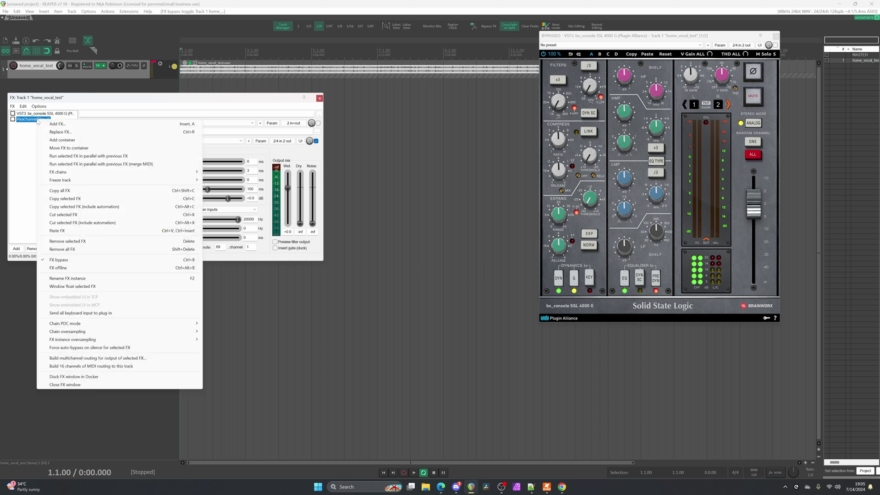
mouse_move(89, 177)
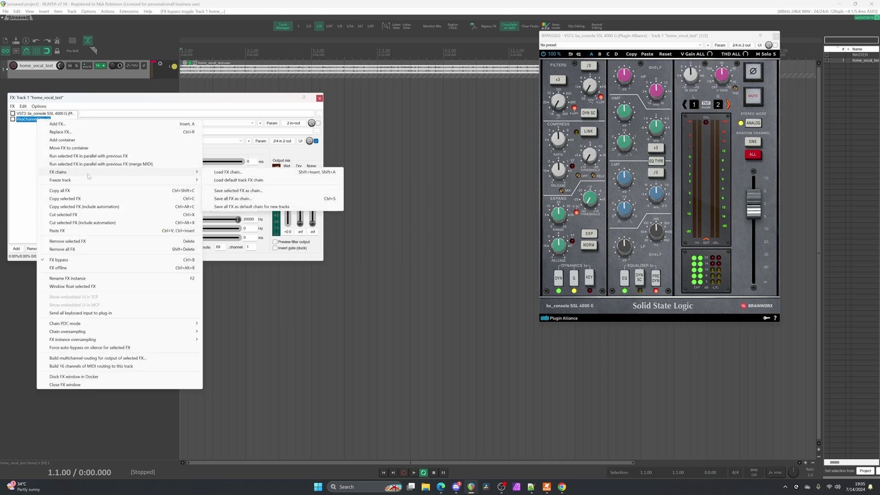
left_click(265, 192)
type("ReaChanel")
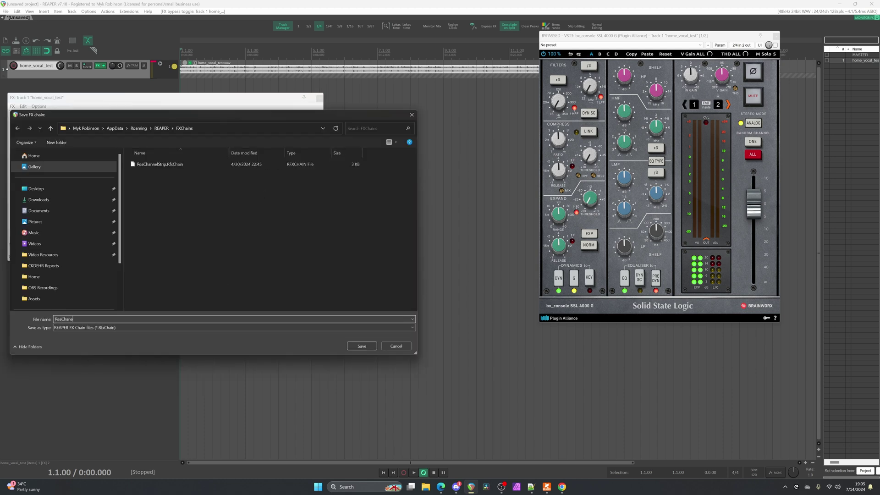
key("BackSpace")
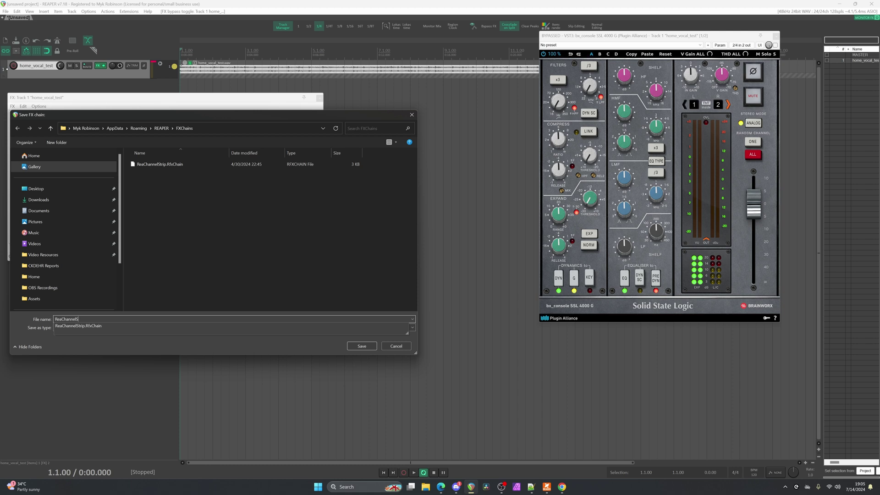
type("nelStripv2")
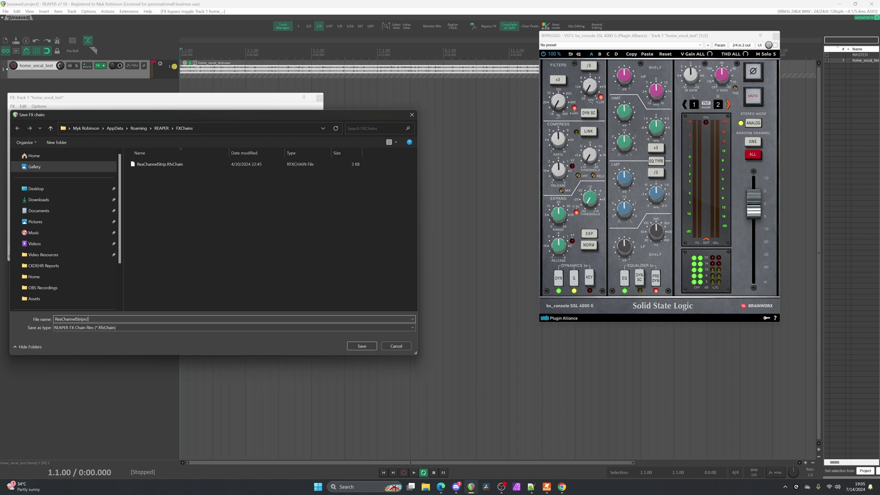
key("Return")
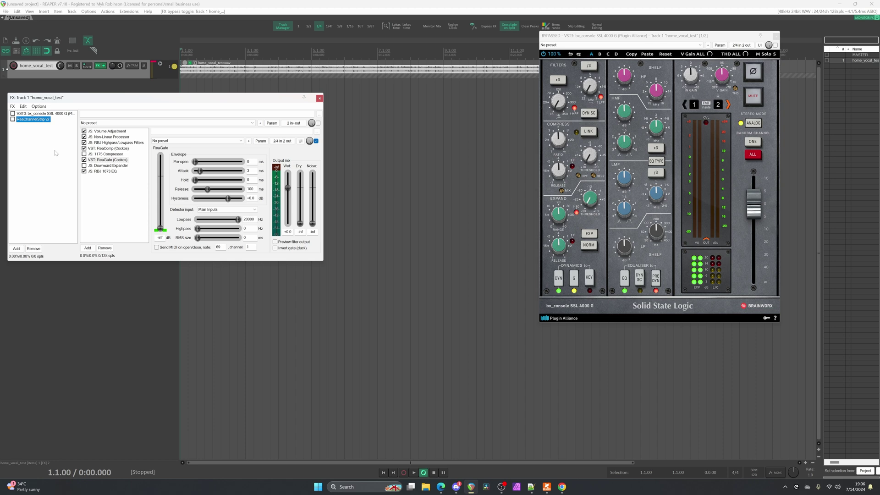
Remove the container from the track and load it again from the saved ReaChannelStripv2 chain
left_click(34, 249)
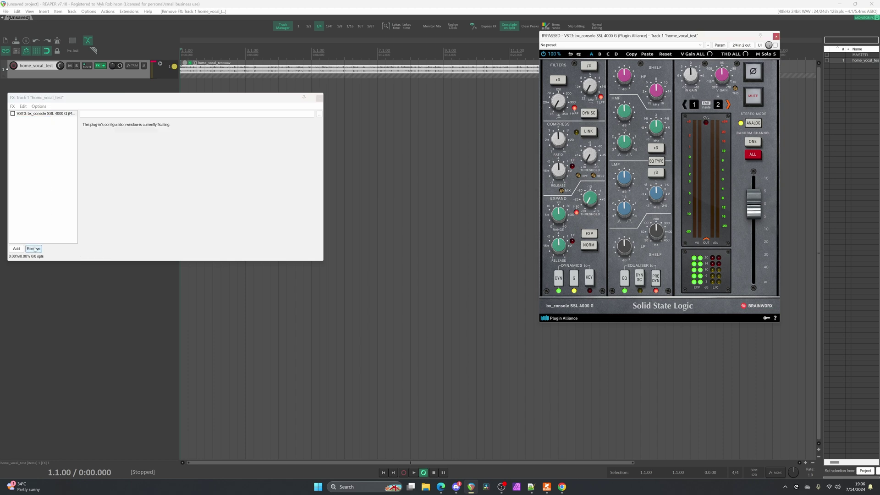
left_click(16, 248)
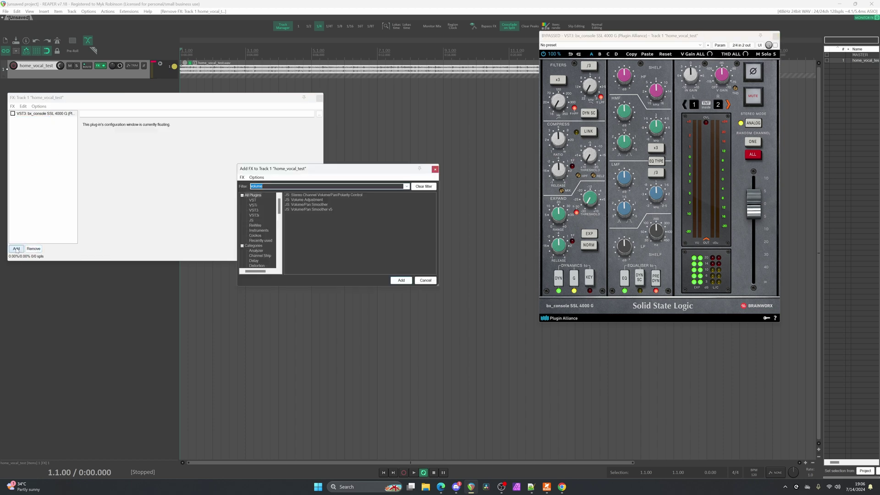
type("reachann")
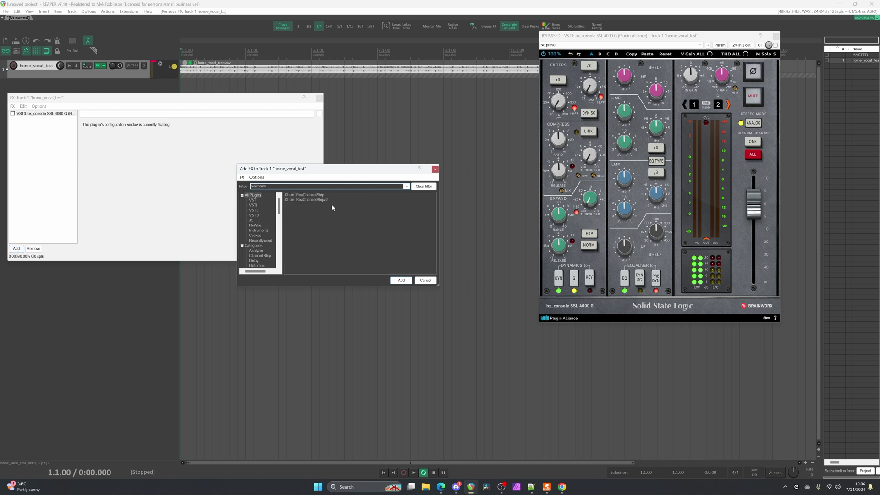
double_click(324, 202)
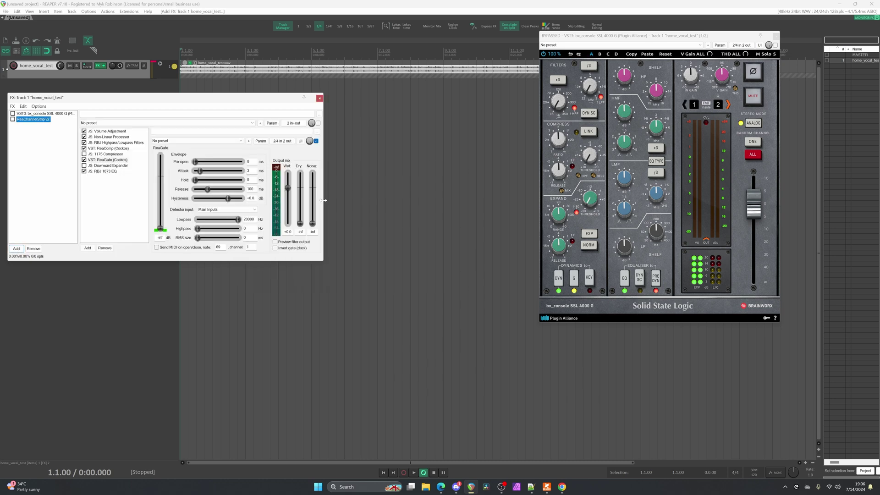
Close the floating bx_console SSL 4000 G window and remove that plugin from the track
left_click(776, 36)
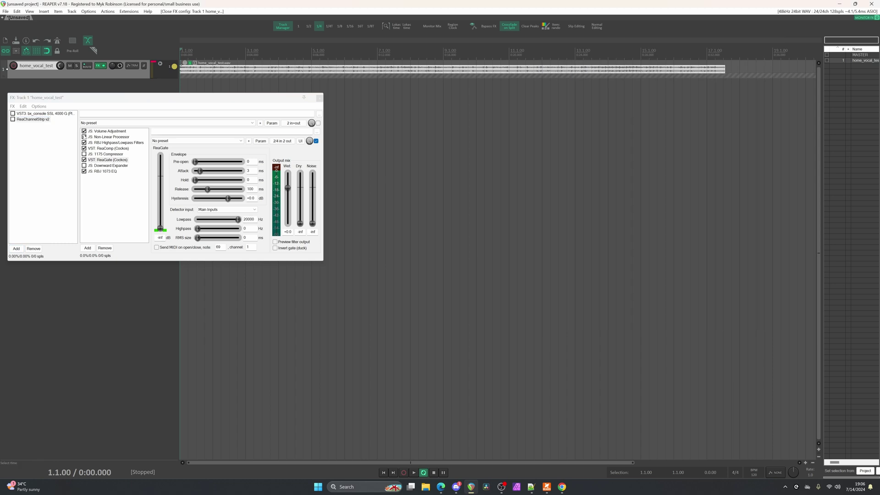
left_click(59, 115)
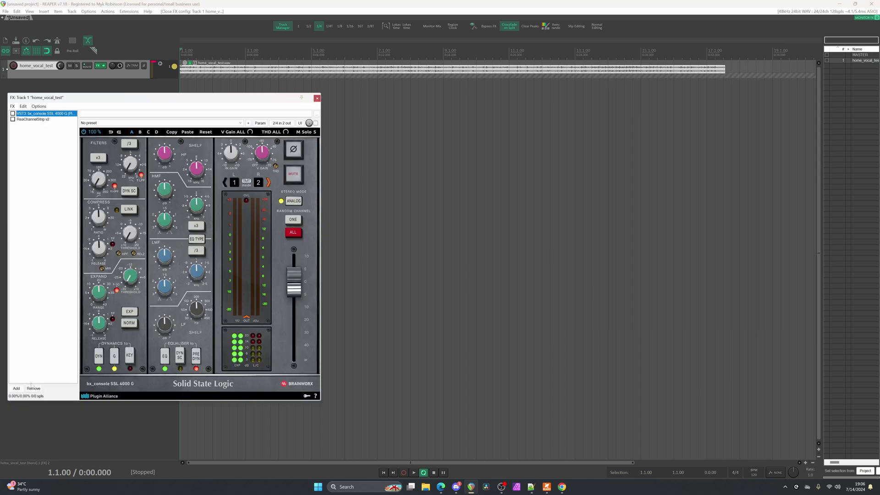
left_click(33, 388)
Play the track and set the Non-Linear Processor's saturation to about 49.8%, fluctuation to about 84.2% and noise floor to 14 bits
left_click(116, 143)
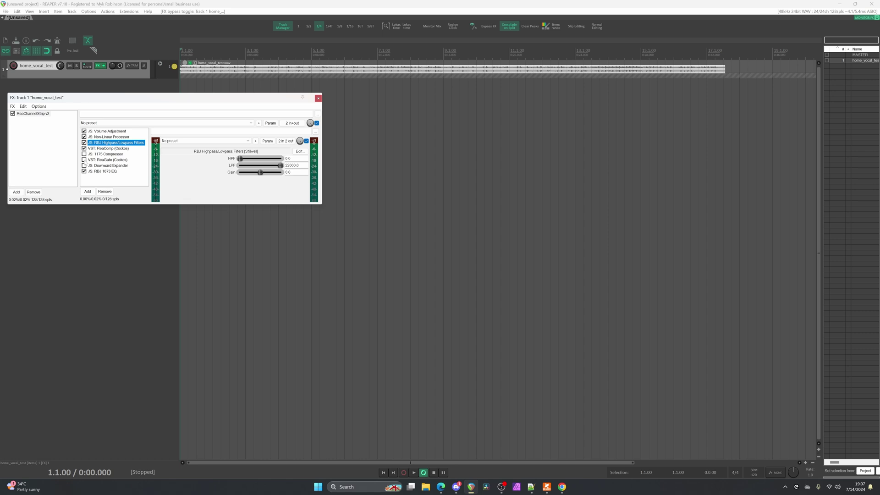
left_click(108, 137)
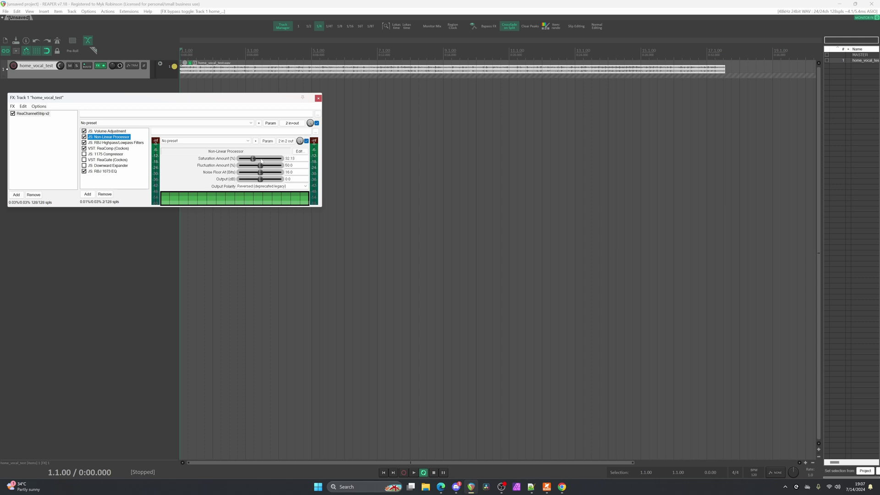
key("space")
scroll(256, 158, "up", 2)
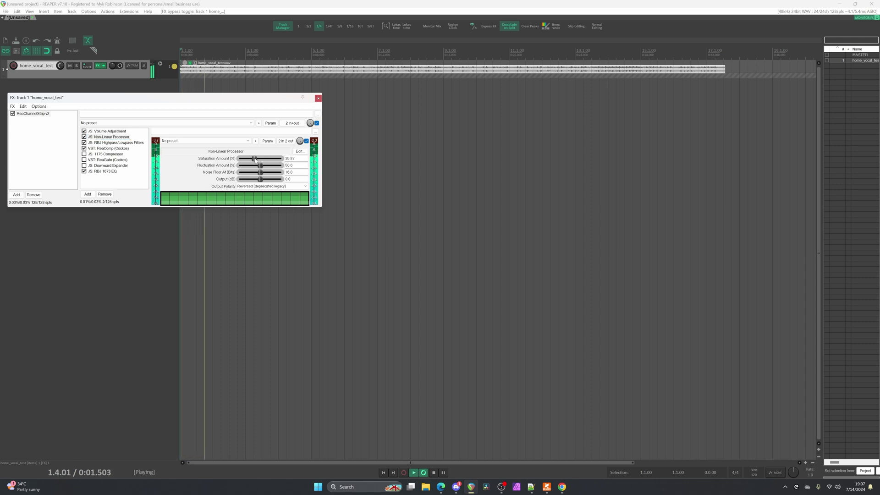
scroll(256, 159, "up", 2)
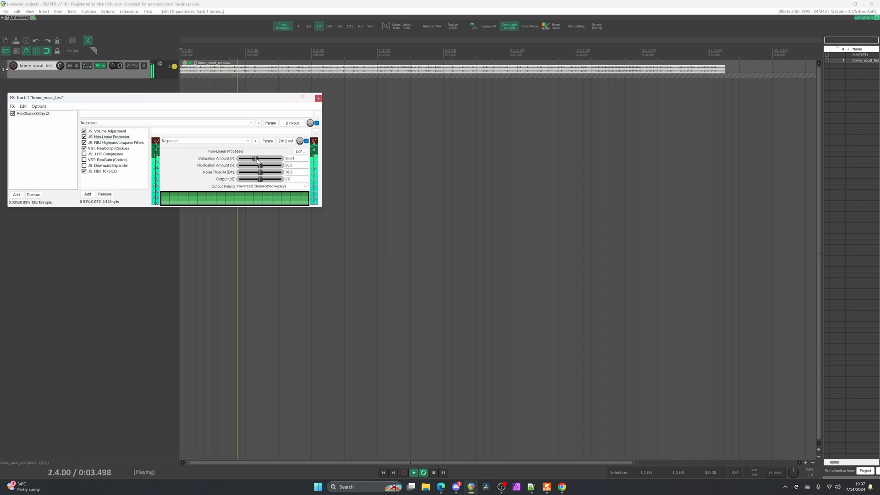
left_click_drag(260, 166, 275, 166)
scroll(265, 173, "up", 3)
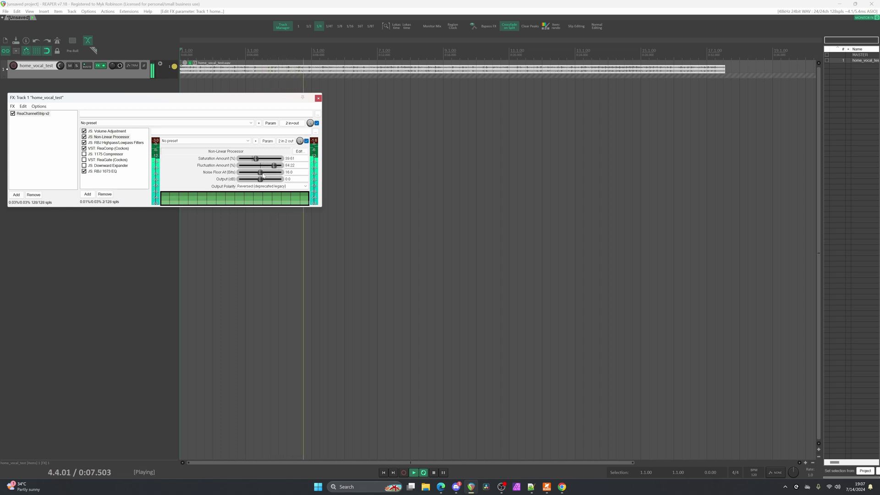
left_click_drag(264, 172, 254, 173)
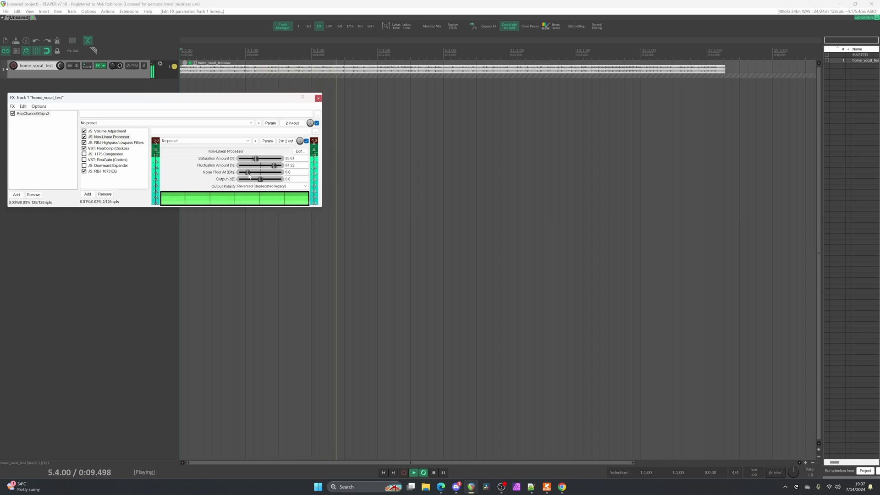
scroll(256, 172, "up", 3)
left_click_drag(257, 159, 262, 160)
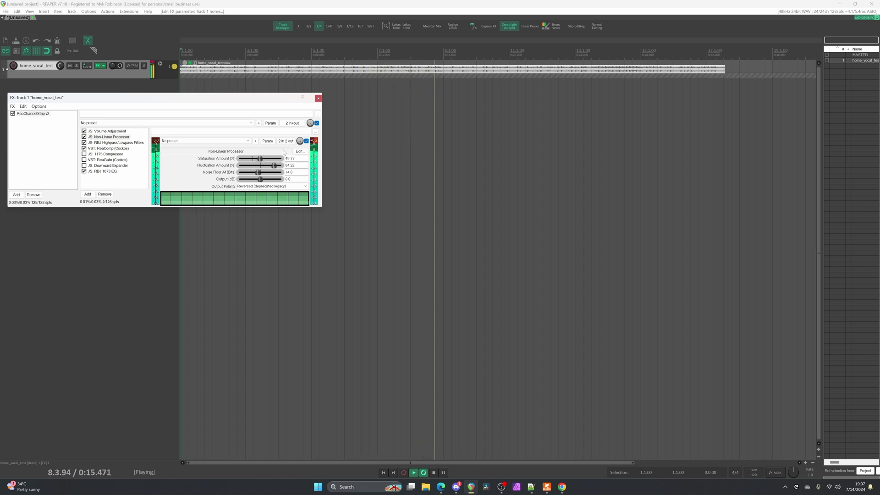
Set ReaComp's threshold to about -9.6 dB, ratio to about 2.94:1, attack to 3.2 ms, release to 12 ms and detector highpass to 76 Hz
left_click(108, 148)
left_click_drag(202, 171, 210, 200)
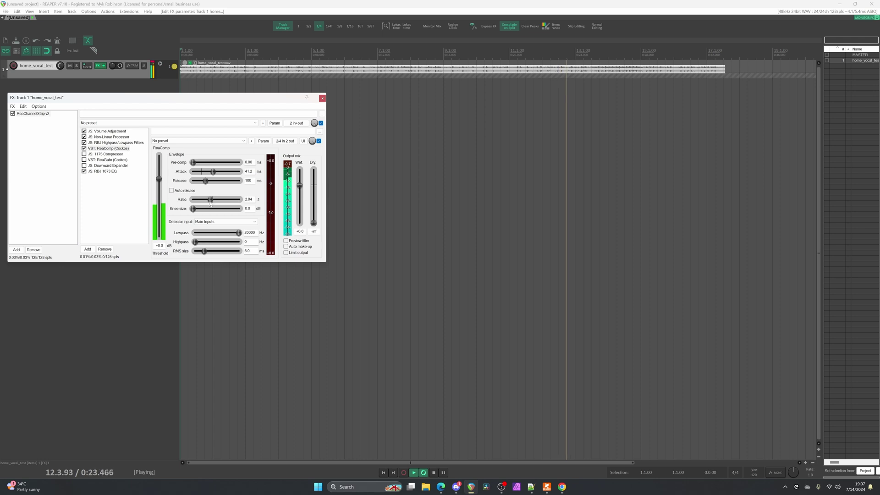
left_click_drag(166, 180, 163, 197)
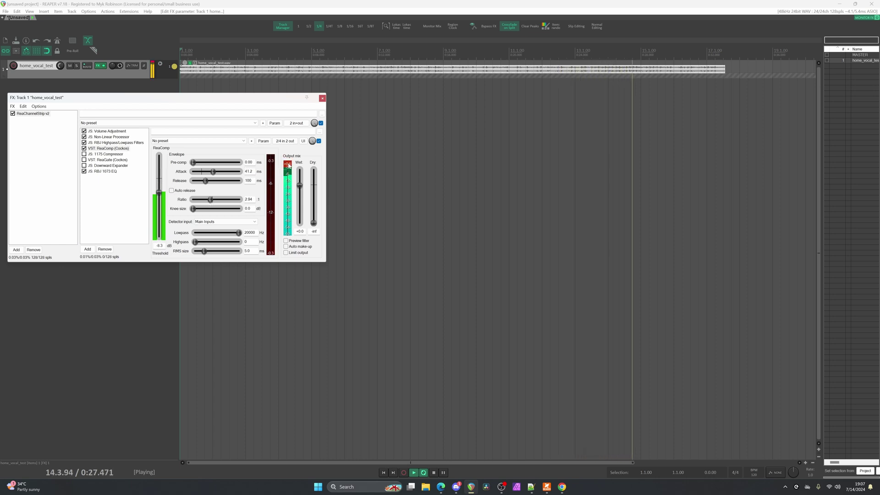
left_click_drag(159, 193, 160, 198)
left_click_drag(206, 181, 202, 188)
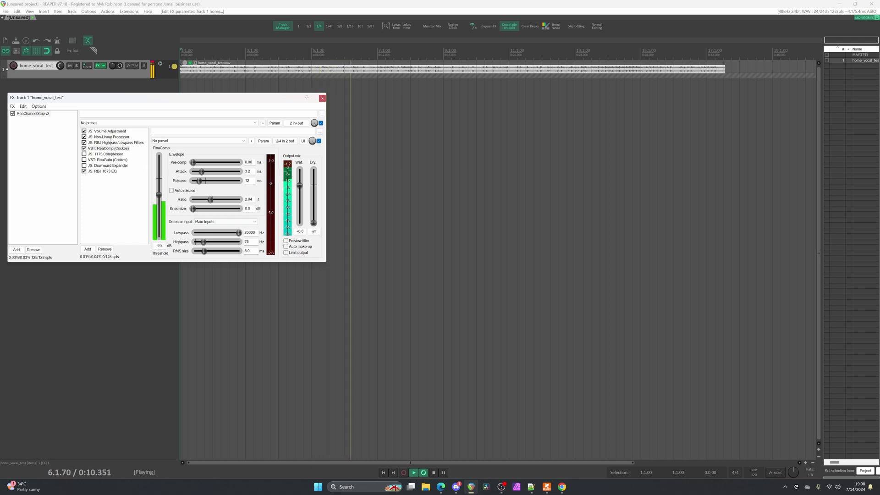
Raise the Non-Linear Processor's saturation to about 53% and lower ReaComp's threshold to about -13 dB
left_click(124, 137)
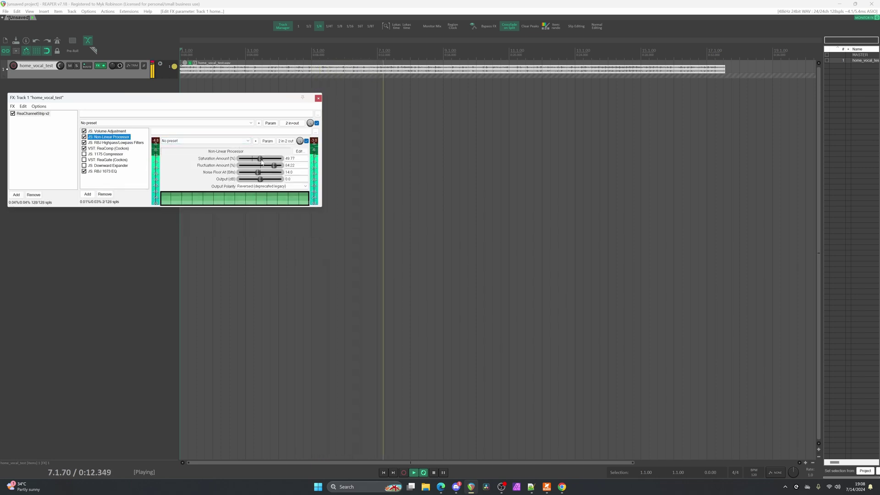
left_click_drag(261, 162, 262, 162)
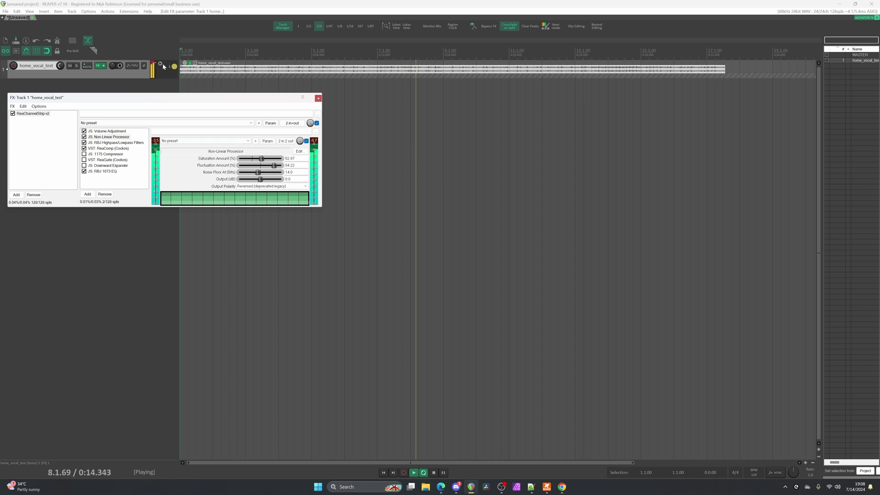
left_click(108, 148)
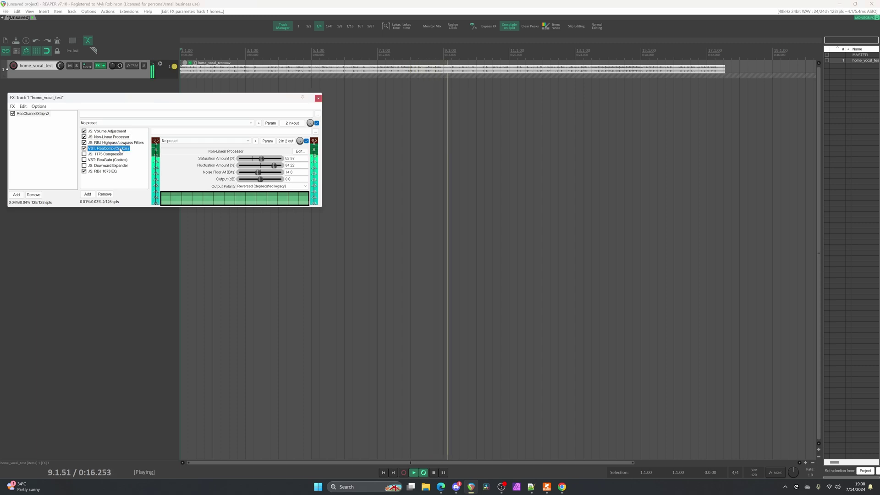
left_click_drag(159, 195, 162, 200)
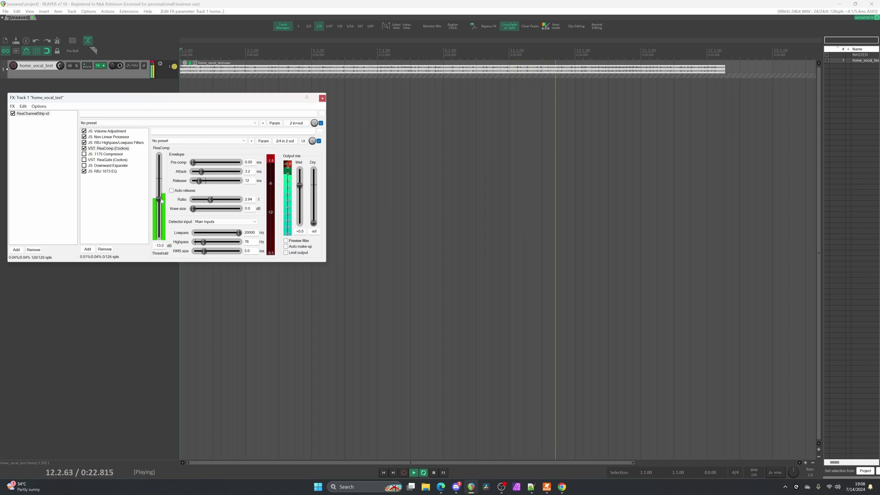
Set the Volume Adjustment plugin's adjustment to -1 dB and enlarge the FX window to show the whole plugin list
left_click(108, 131)
left_click(288, 158)
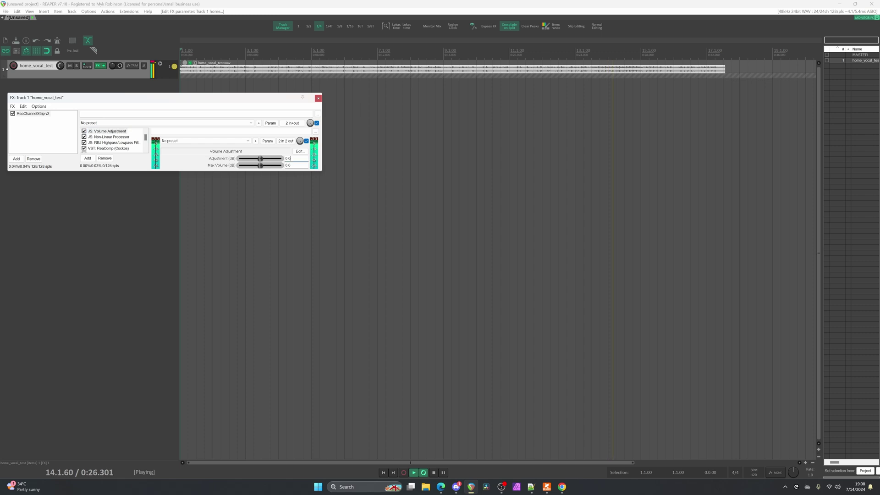
type("-1")
key("Return")
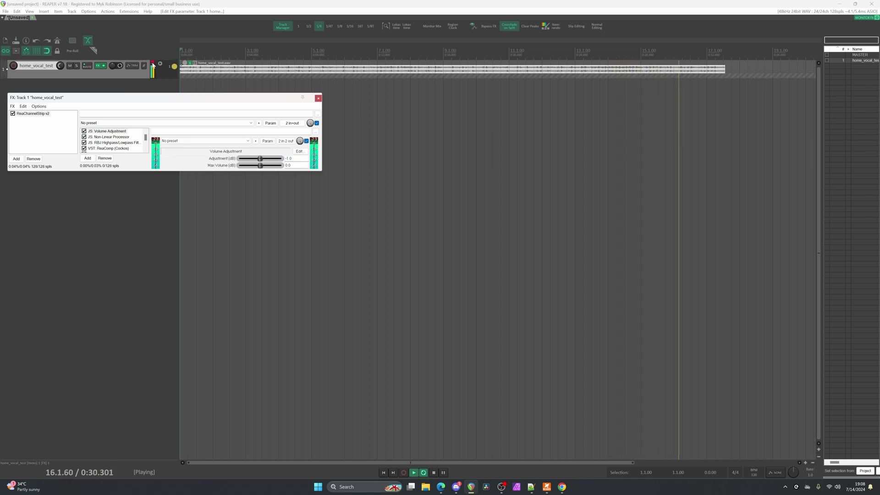
left_click_drag(131, 173, 131, 205)
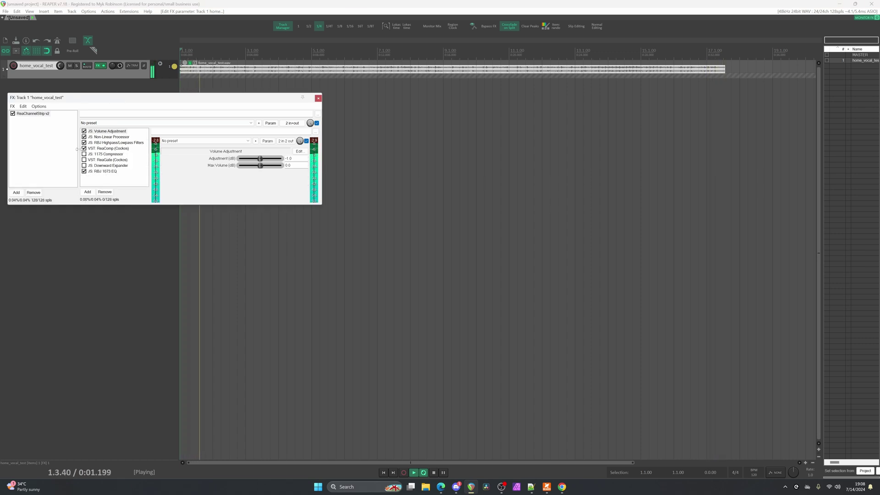
Bypass ReaComp and enable the 1175 Compressor with threshold about -8.4 dB, attack about 1420 µs and release about 61 ms
left_click(84, 148)
left_click(105, 154)
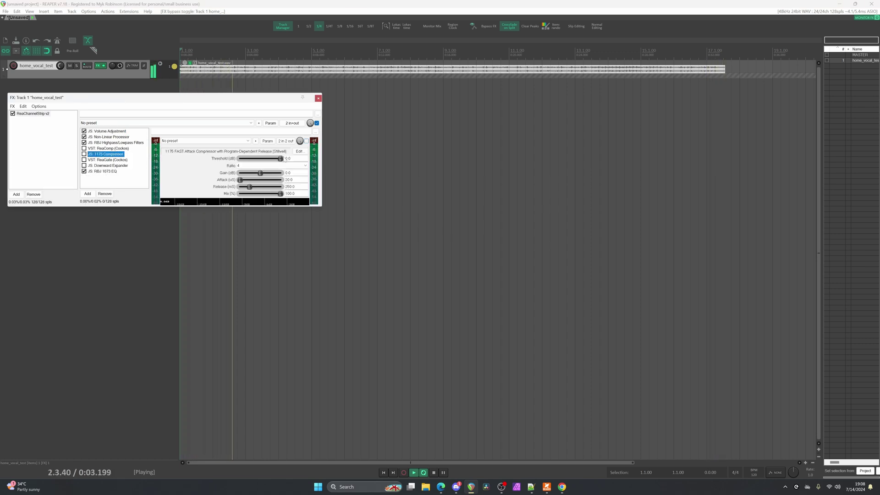
left_click_drag(280, 158, 242, 193)
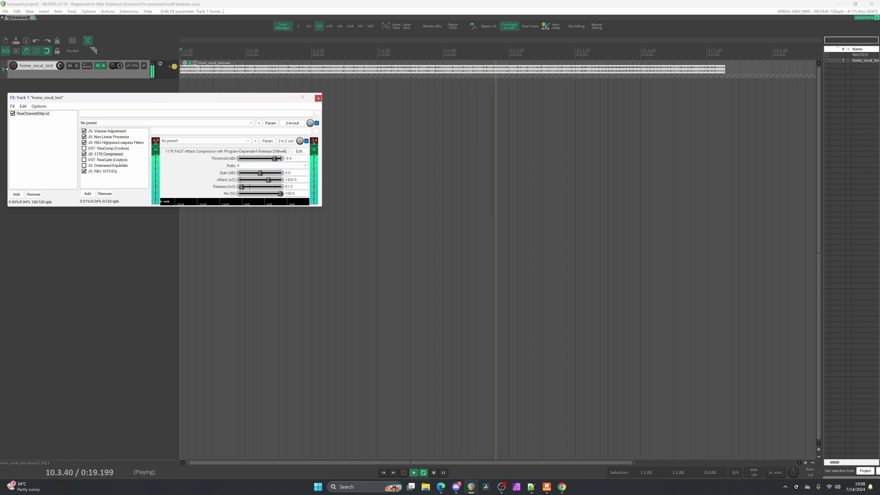
Set the RBJ 1073 EQ's low shelf to 110 Hz with a boost of about 1.2 dB
left_click(102, 171)
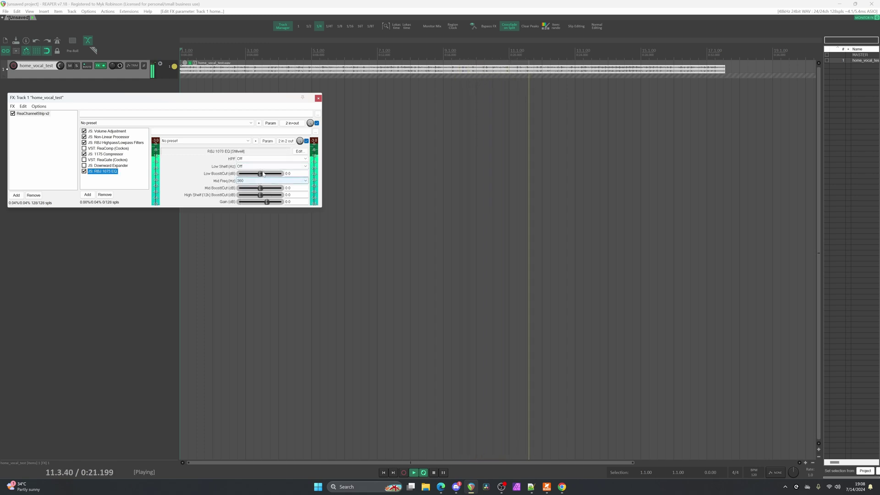
left_click(256, 166)
left_click(254, 186)
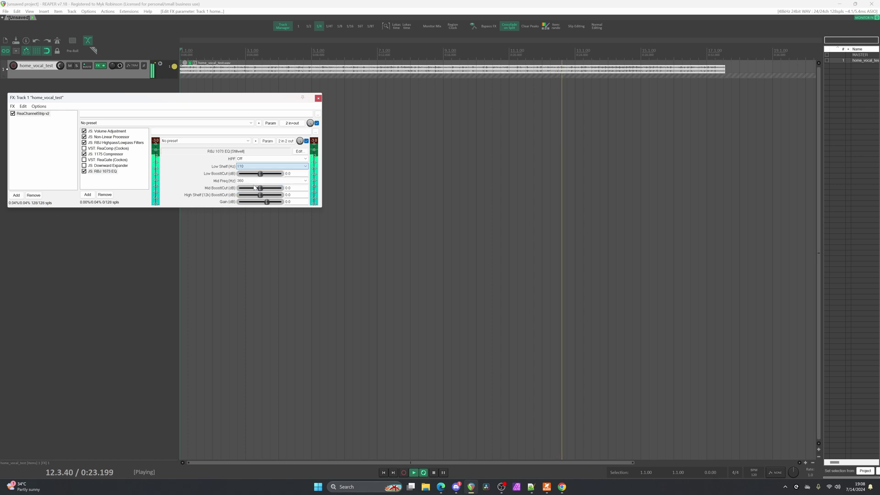
left_click_drag(266, 176, 269, 175)
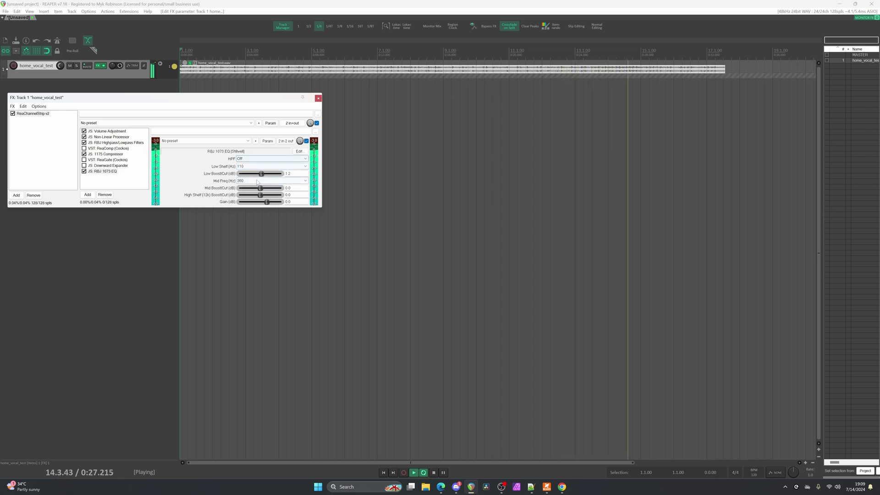
Cut the RBJ 1073 EQ's 360 Hz mid band by about 0.7 dB and boost the high shelf by about 2.8 dB
left_click_drag(262, 188, 265, 198)
scroll(265, 197, "up", 3)
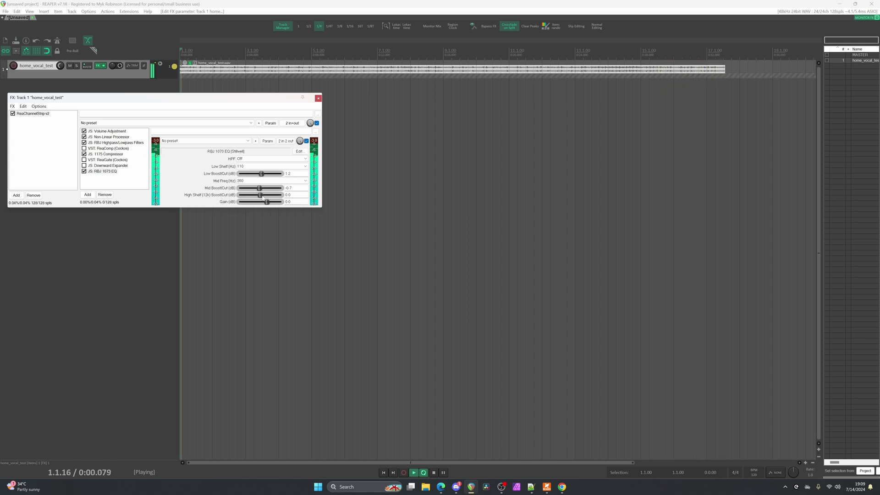
scroll(263, 197, "up", 1)
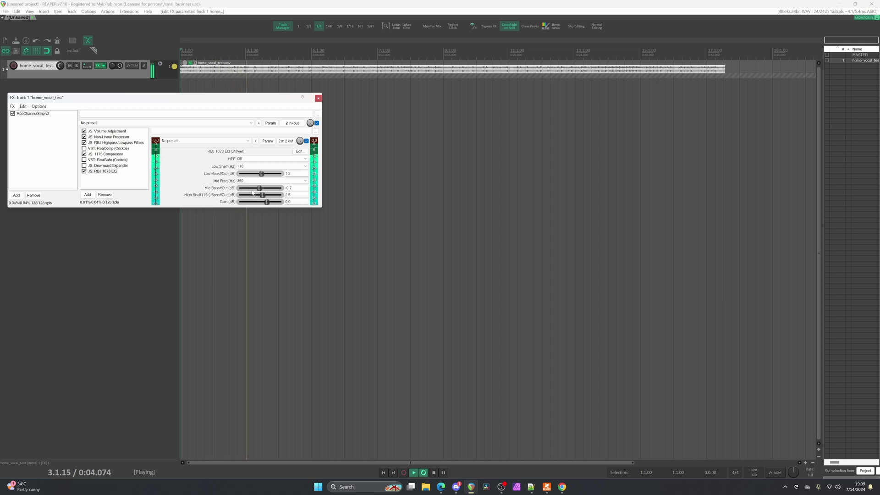
left_click(232, 2)
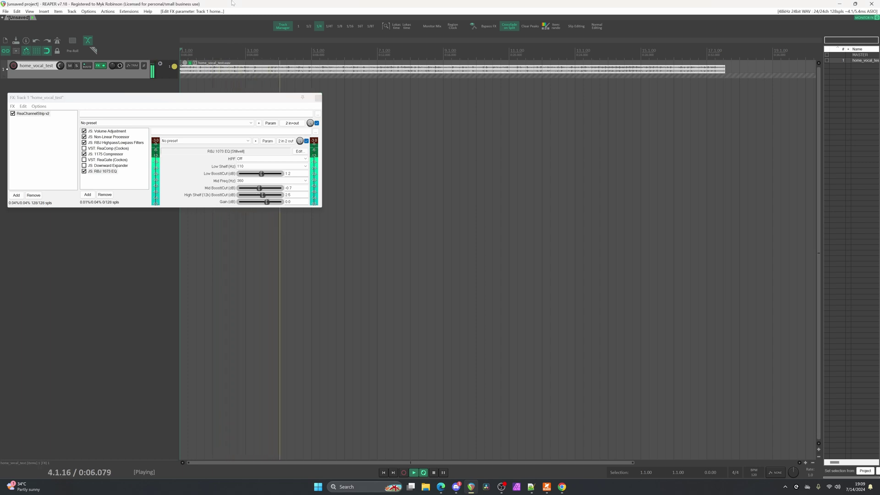